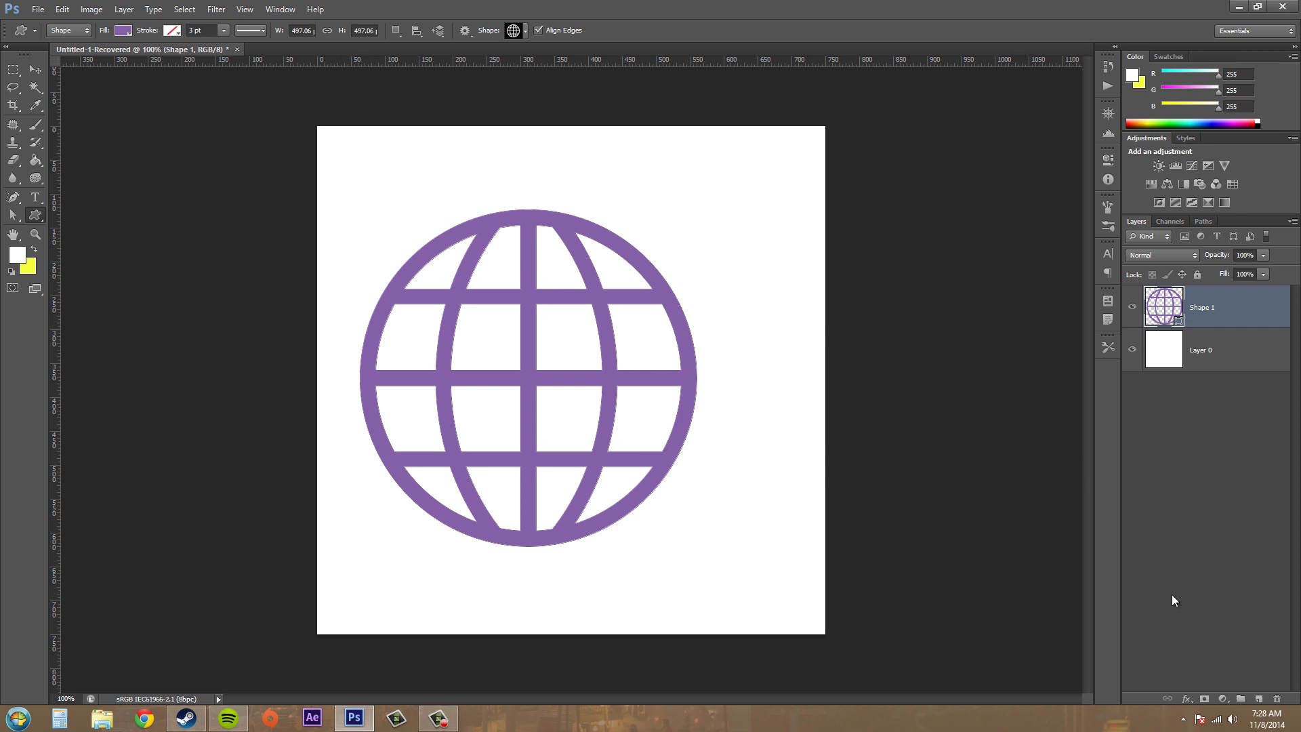
Step: Try an Inner Glow on the globe, then discard it
{"action": "left_click", "coordinate": [1187, 698]}
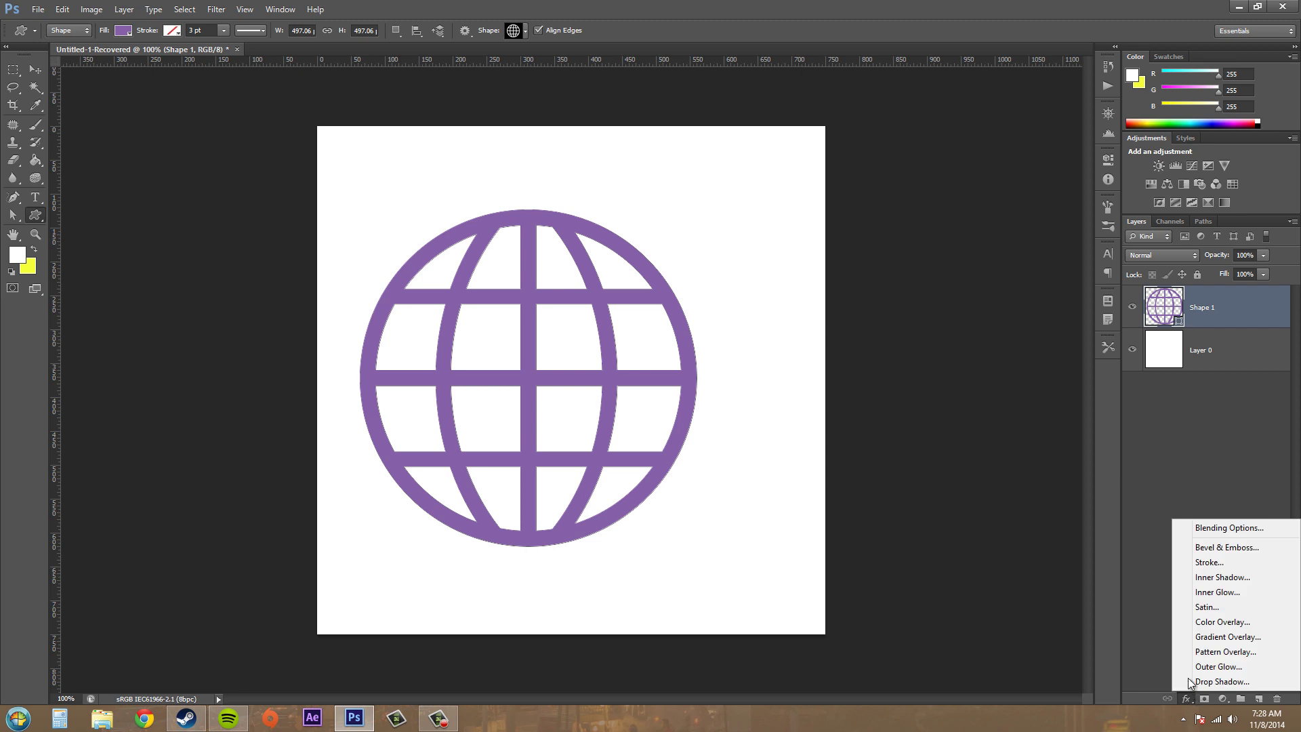
{"action": "left_click", "coordinate": [1225, 590]}
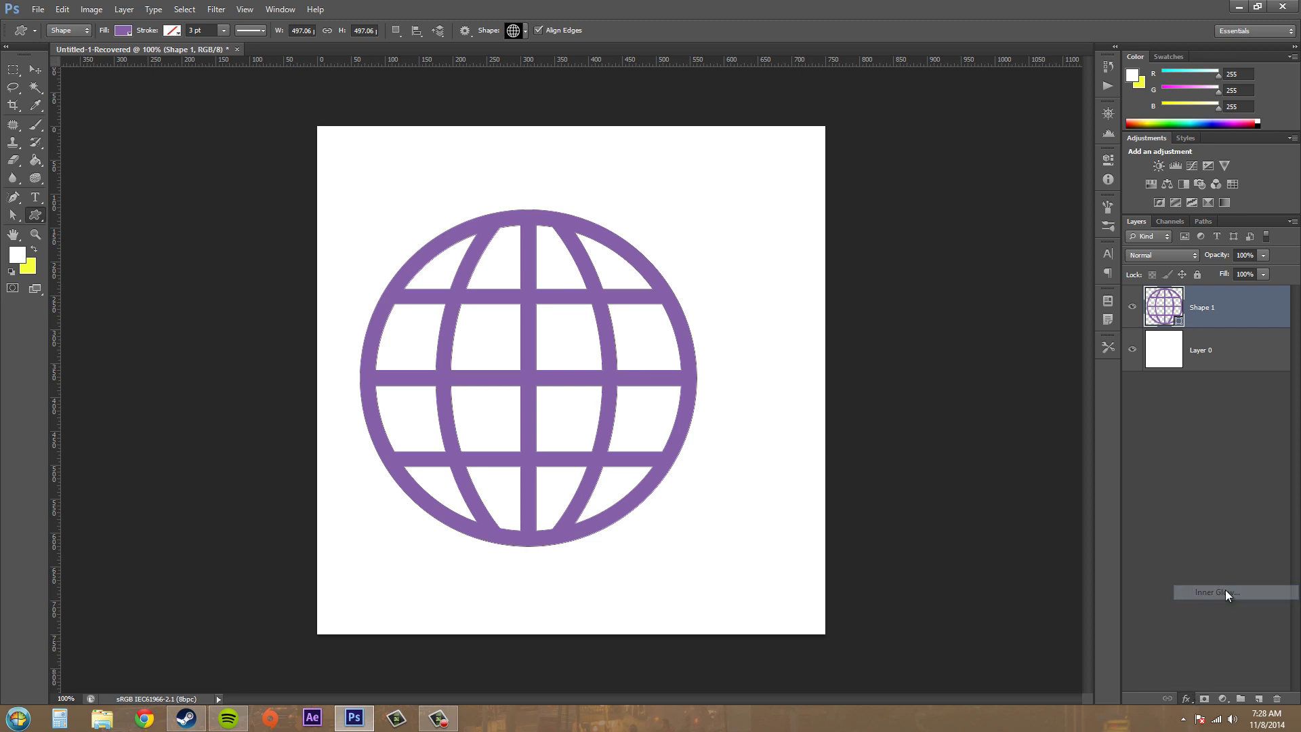
{"action": "left_click_drag", "start_coordinate": [673, 214], "coordinate": [1061, 319]}
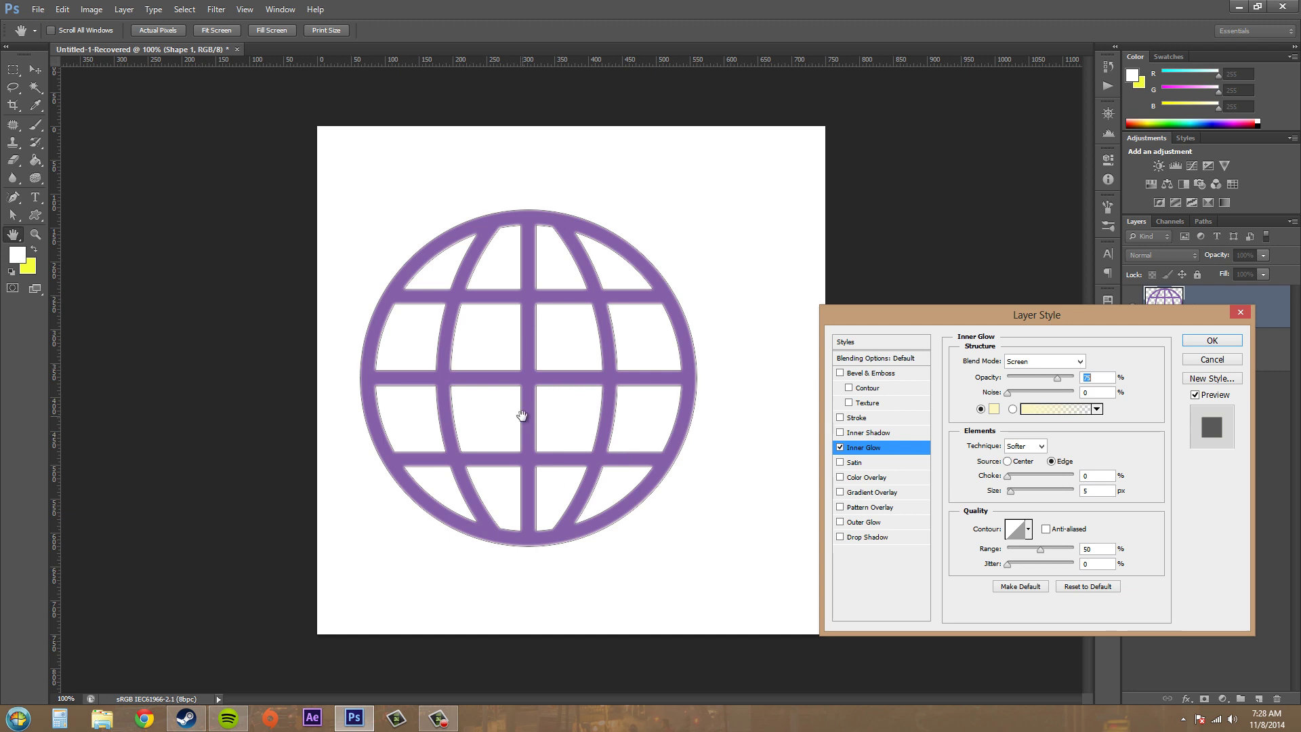
{"action": "left_click", "coordinate": [1215, 364]}
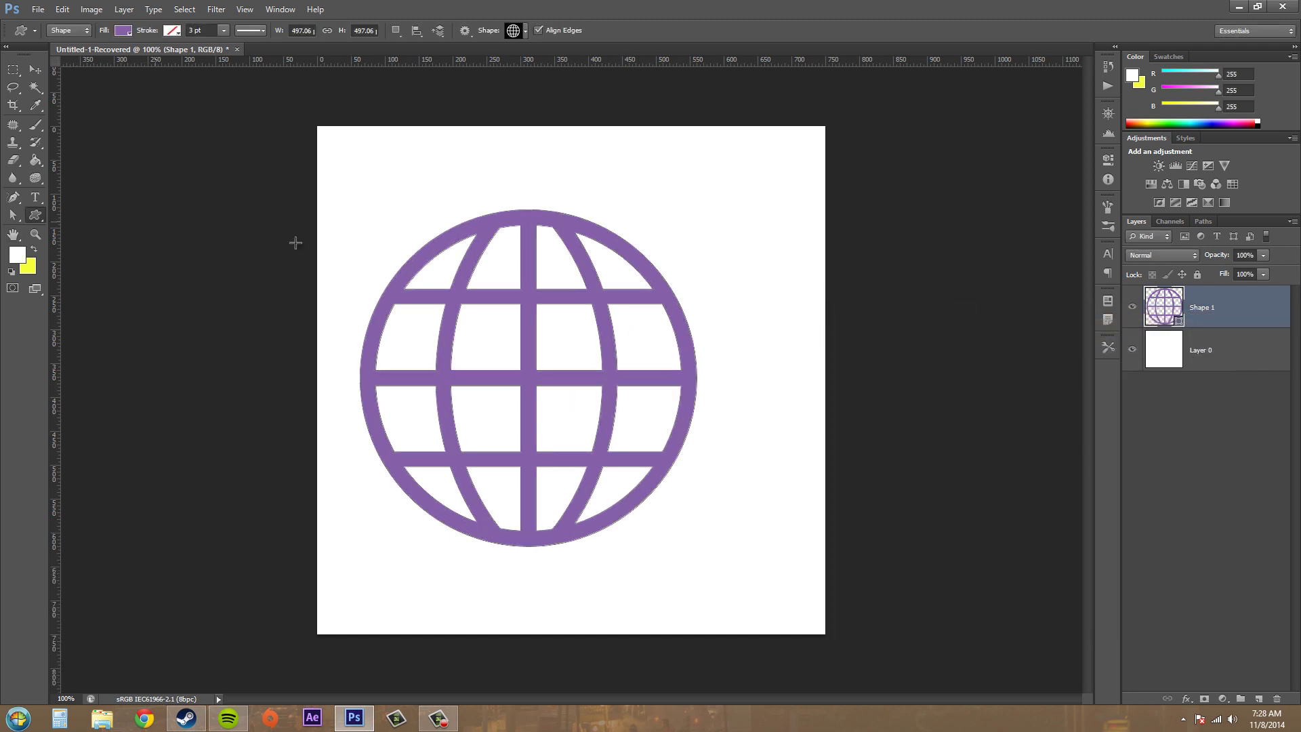
Step: Delete the globe layer and draw a large purple heart custom shape across the canvas
{"action": "key", "text": "Delete"}
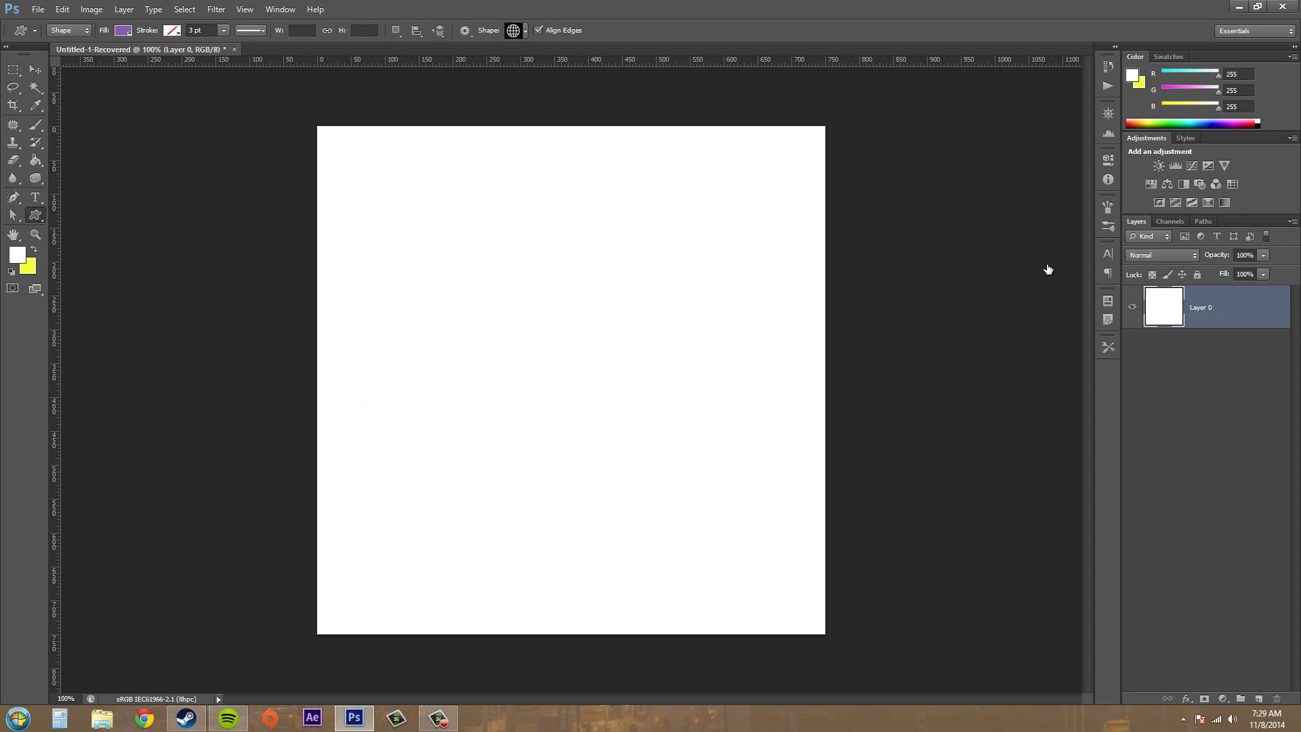
{"action": "left_click", "coordinate": [224, 12]}
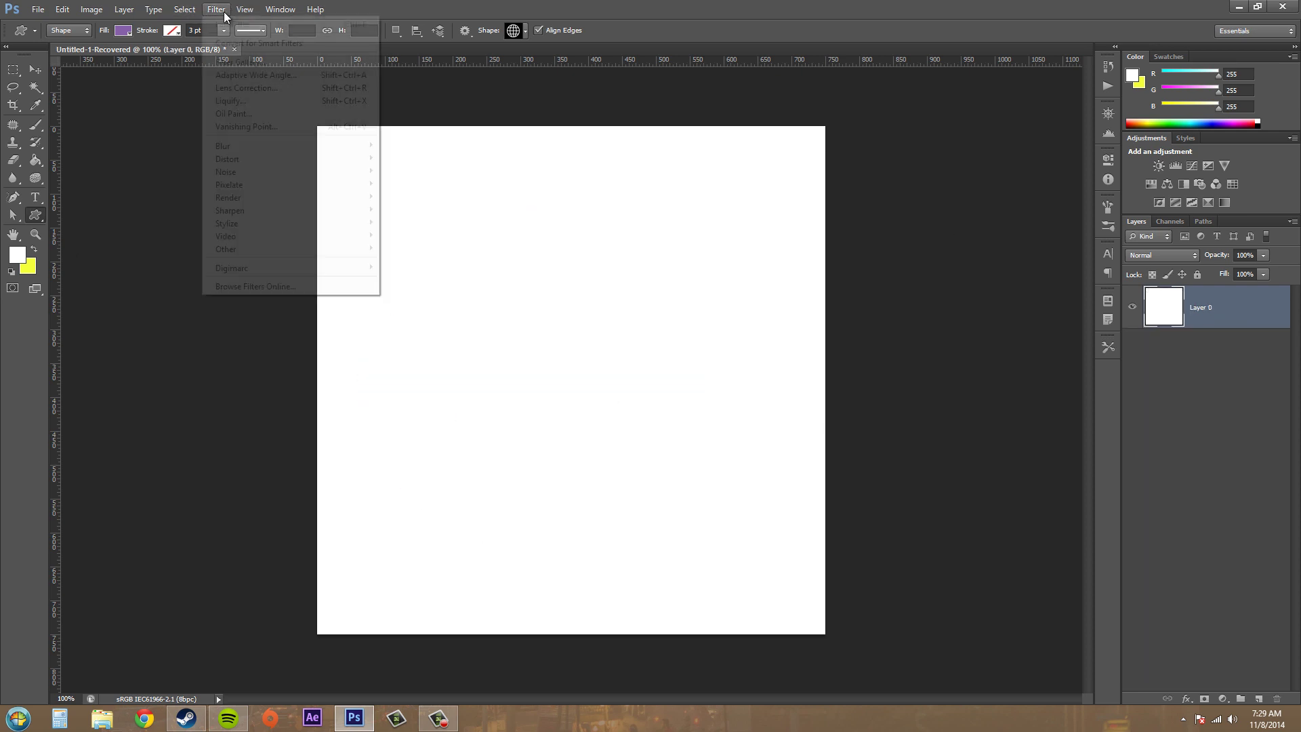
{"action": "mouse_move", "coordinate": [280, 9]}
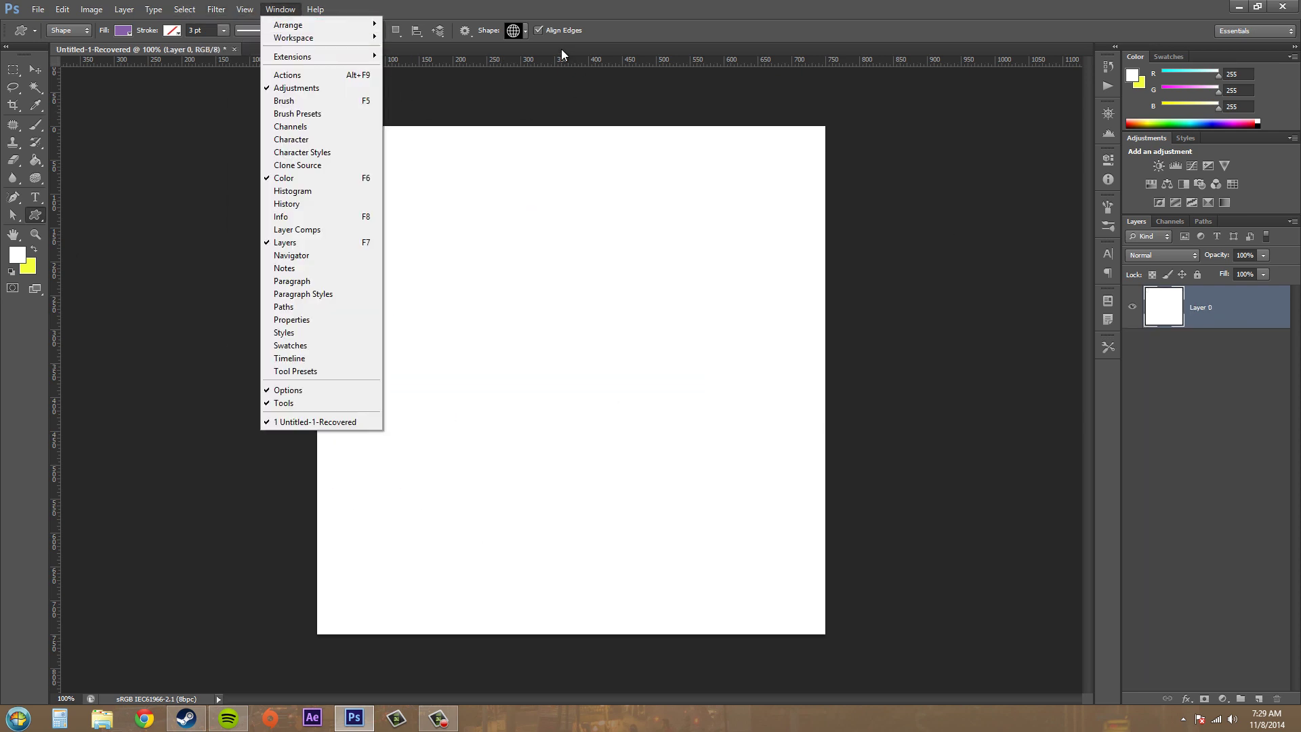
{"action": "left_click", "coordinate": [525, 32]}
{"action": "double_click", "coordinate": [557, 128]}
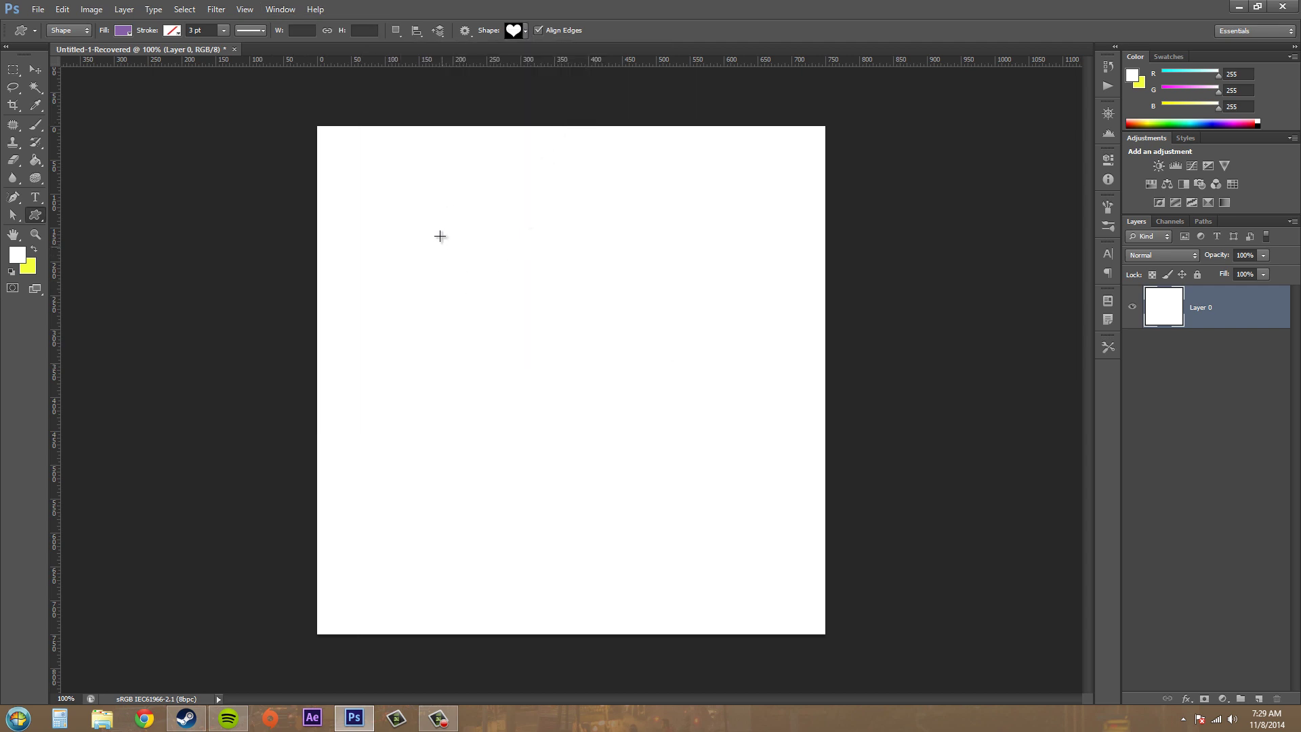
{"action": "left_click_drag", "start_coordinate": [439, 236], "coordinate": [783, 574]}
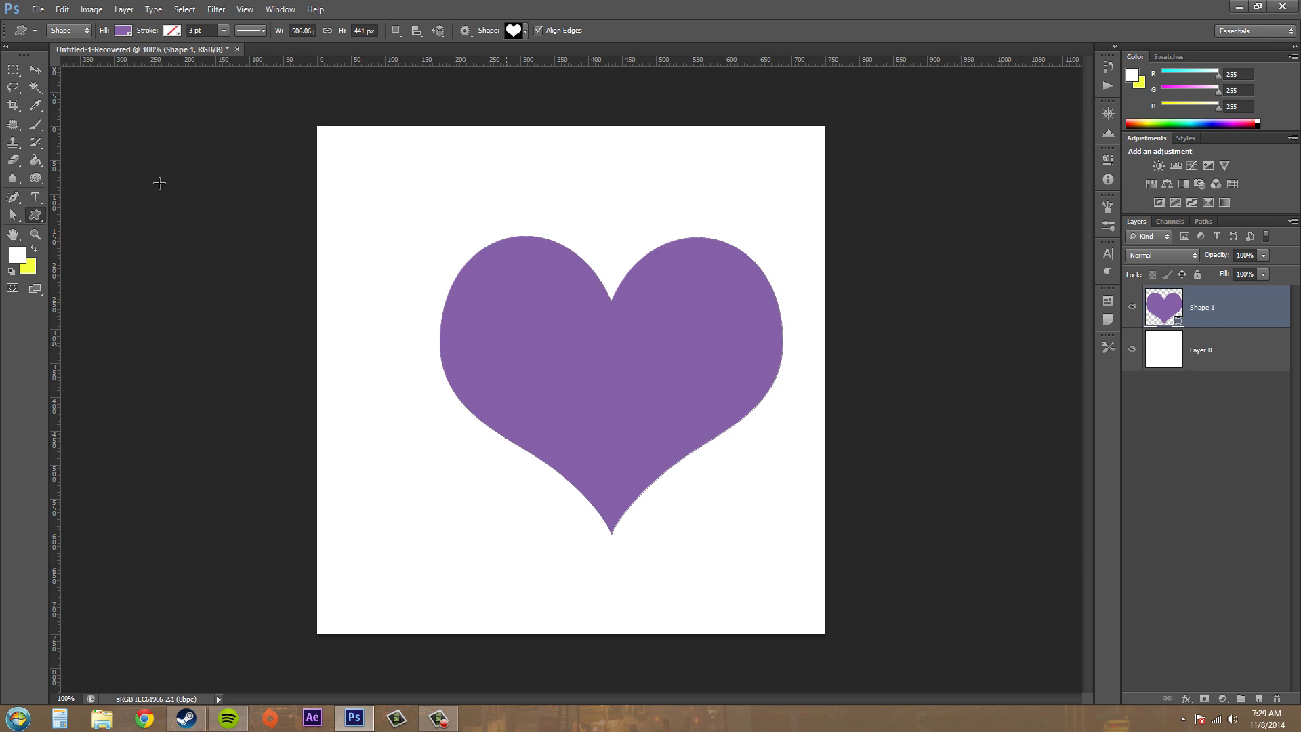
Step: Move the heart toward the canvas centre and reselect its layer
{"action": "left_click", "coordinate": [33, 72]}
{"action": "left_click_drag", "start_coordinate": [649, 306], "coordinate": [617, 326]}
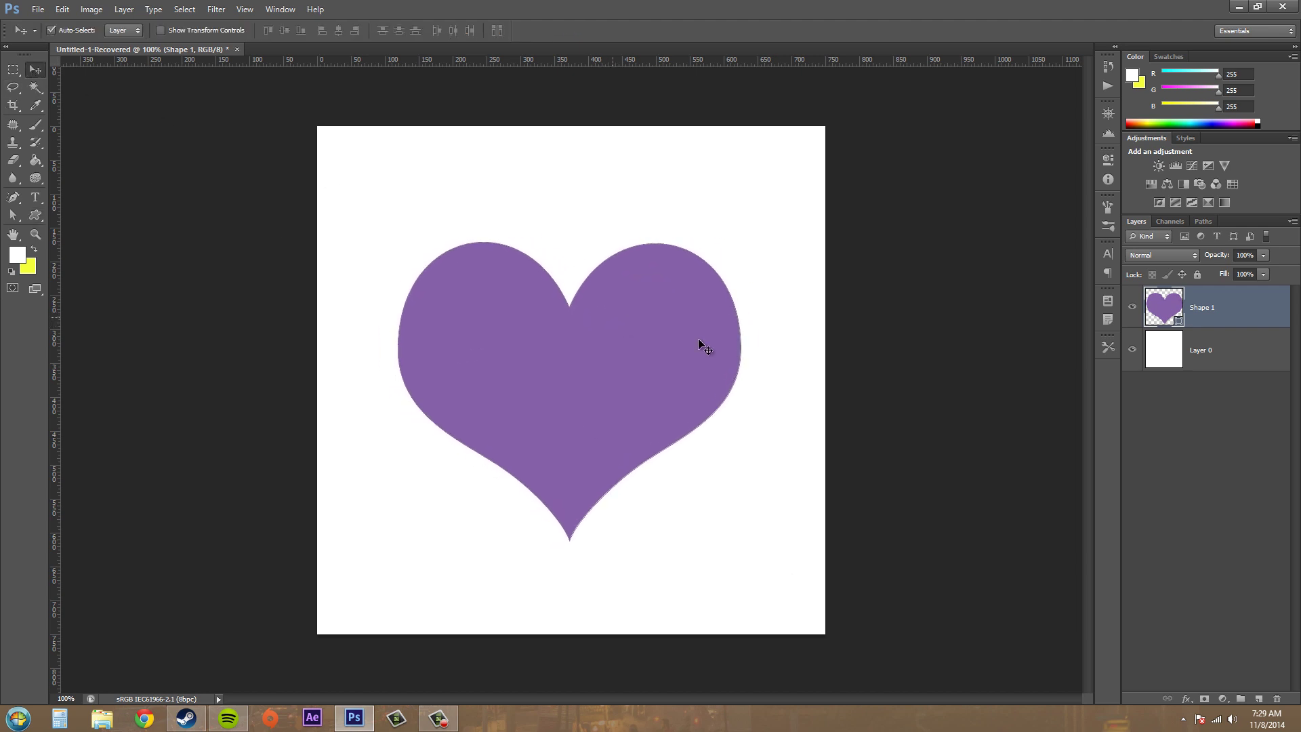
{"action": "left_click", "coordinate": [1138, 379]}
{"action": "left_click", "coordinate": [1220, 308]}
Step: Add an Inner Glow to the heart and move the Layer Style dialog aside
{"action": "left_click", "coordinate": [1186, 698]}
{"action": "left_click", "coordinate": [1221, 599]}
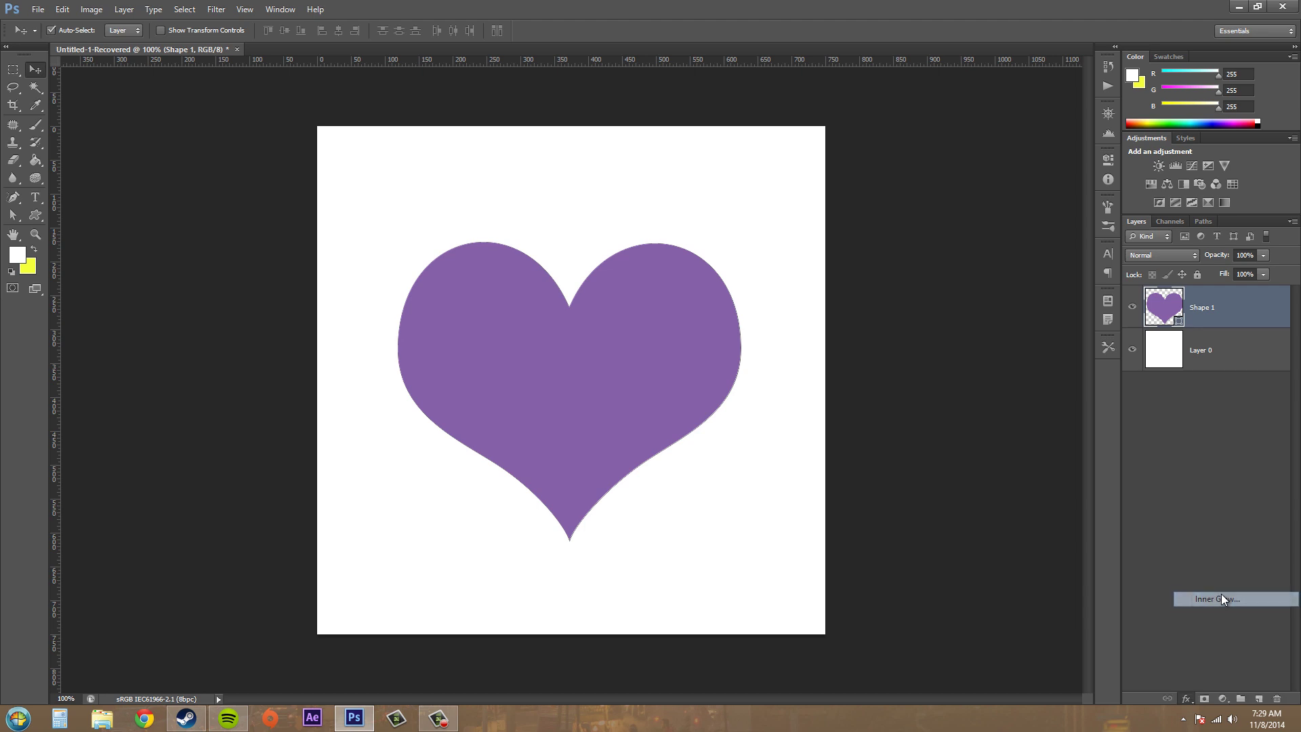
{"action": "left_click_drag", "start_coordinate": [739, 221], "coordinate": [1123, 353]}
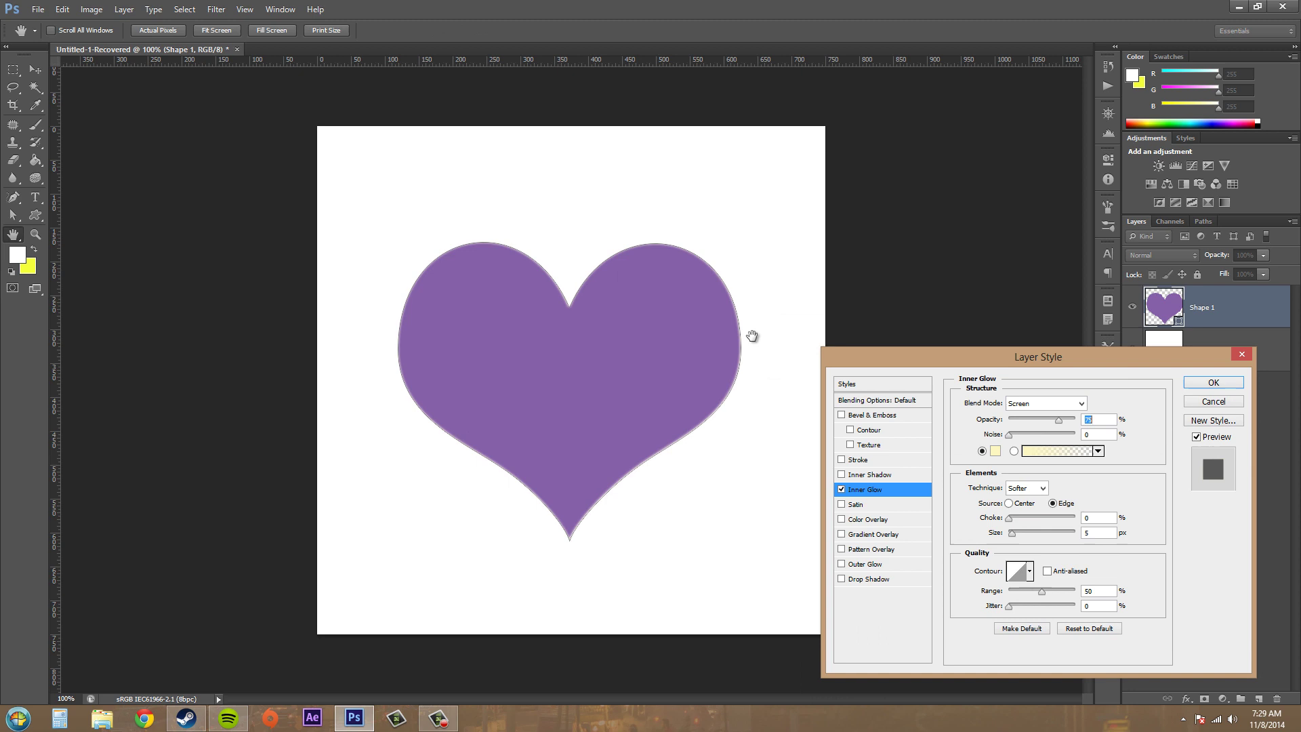
Step: Toggle Preview repeatedly to compare the heart with and without the glow
{"action": "left_click", "coordinate": [1196, 438]}
{"action": "left_click", "coordinate": [1196, 437]}
{"action": "left_click", "coordinate": [1196, 437]}
{"action": "left_click", "coordinate": [1196, 437]}
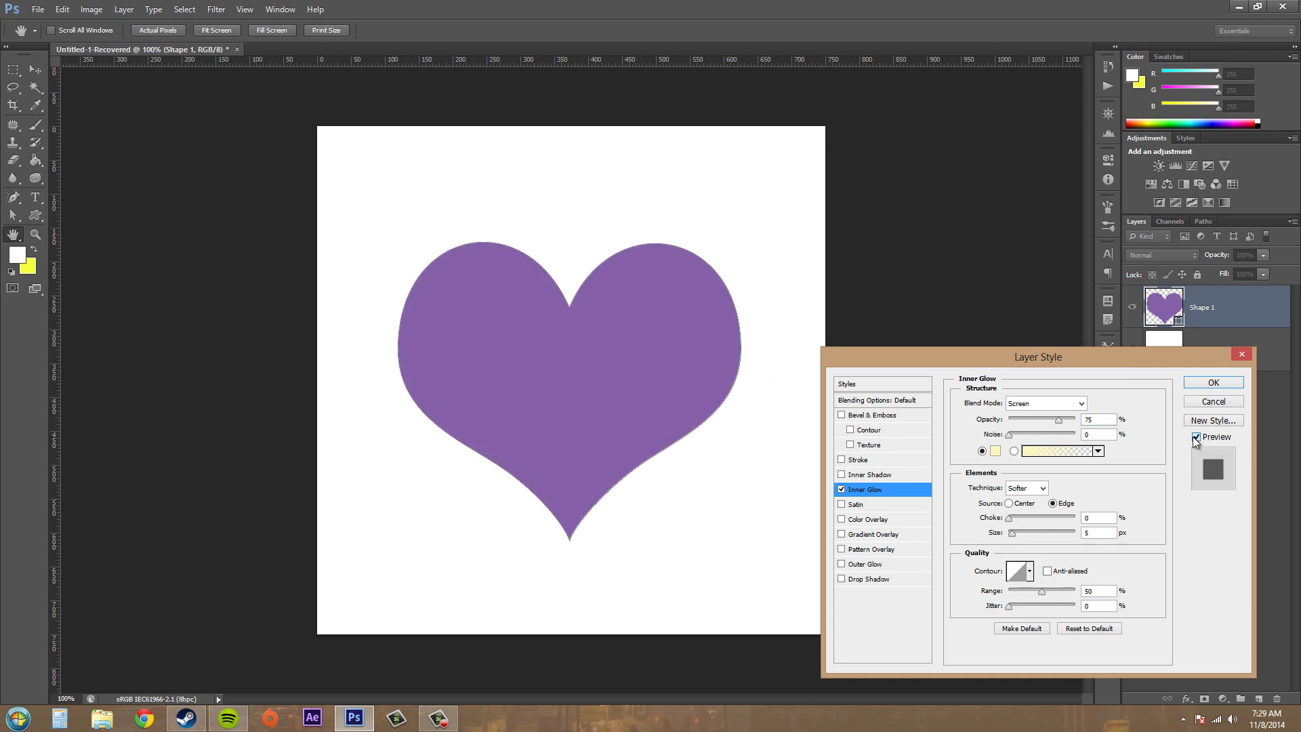
{"action": "left_click", "coordinate": [1196, 438]}
{"action": "left_click", "coordinate": [1196, 438]}
{"action": "left_click", "coordinate": [1196, 438]}
{"action": "left_click", "coordinate": [1196, 438]}
{"action": "left_click", "coordinate": [1196, 438]}
{"action": "left_click", "coordinate": [1196, 437]}
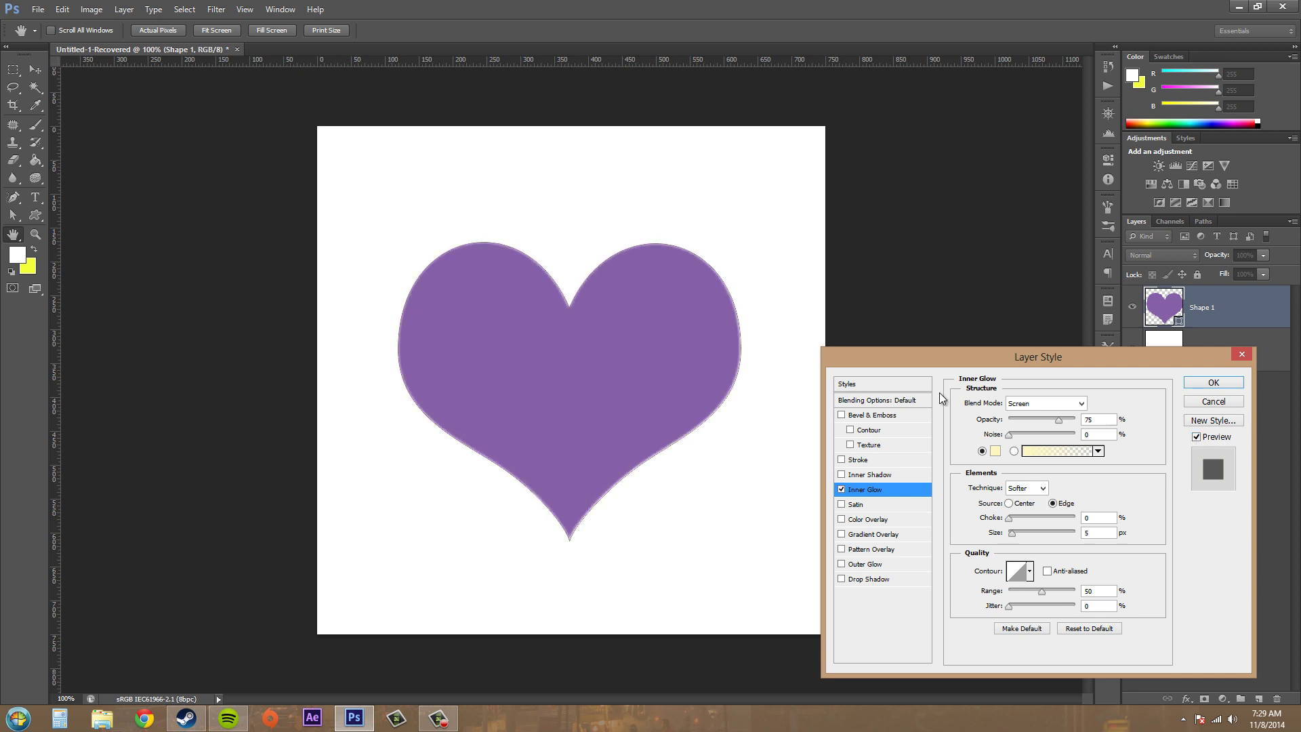
Step: Keep Screen blending, set glow opacity to 82% and return noise to 0%
{"action": "left_click", "coordinate": [1078, 404]}
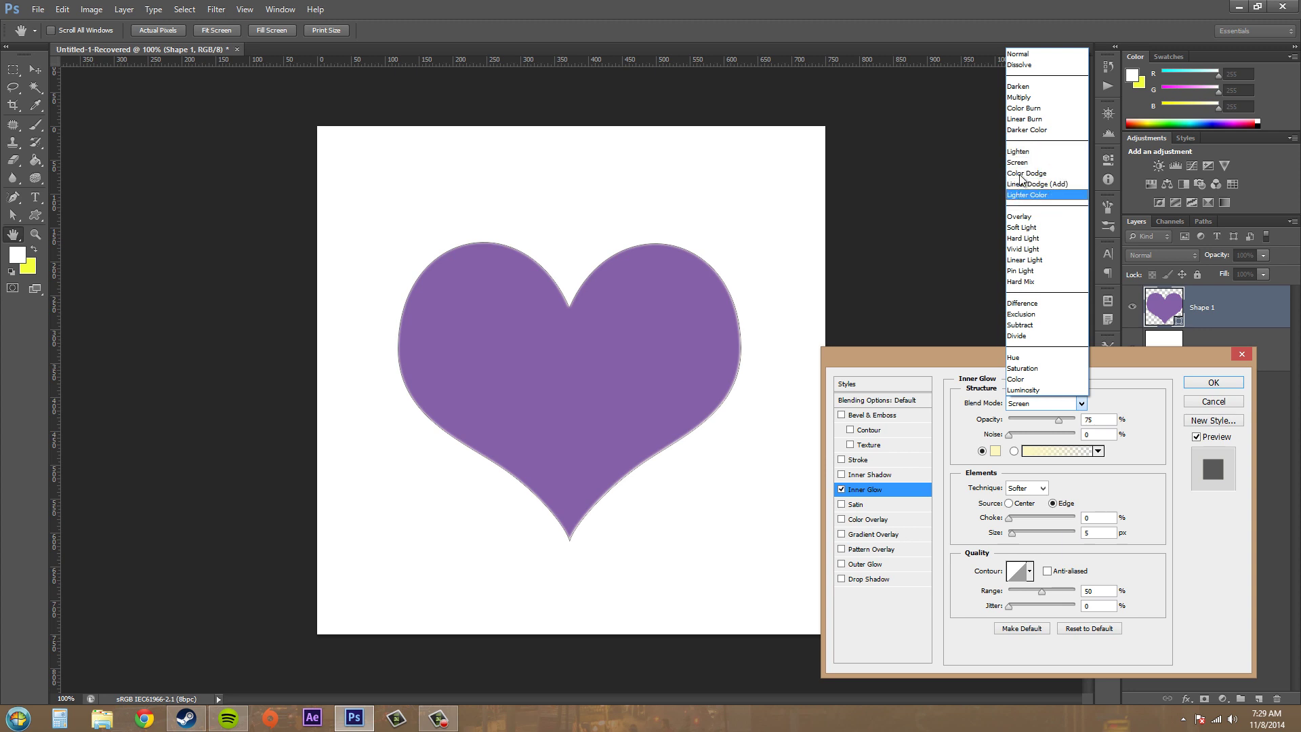
{"action": "left_click", "coordinate": [1132, 405]}
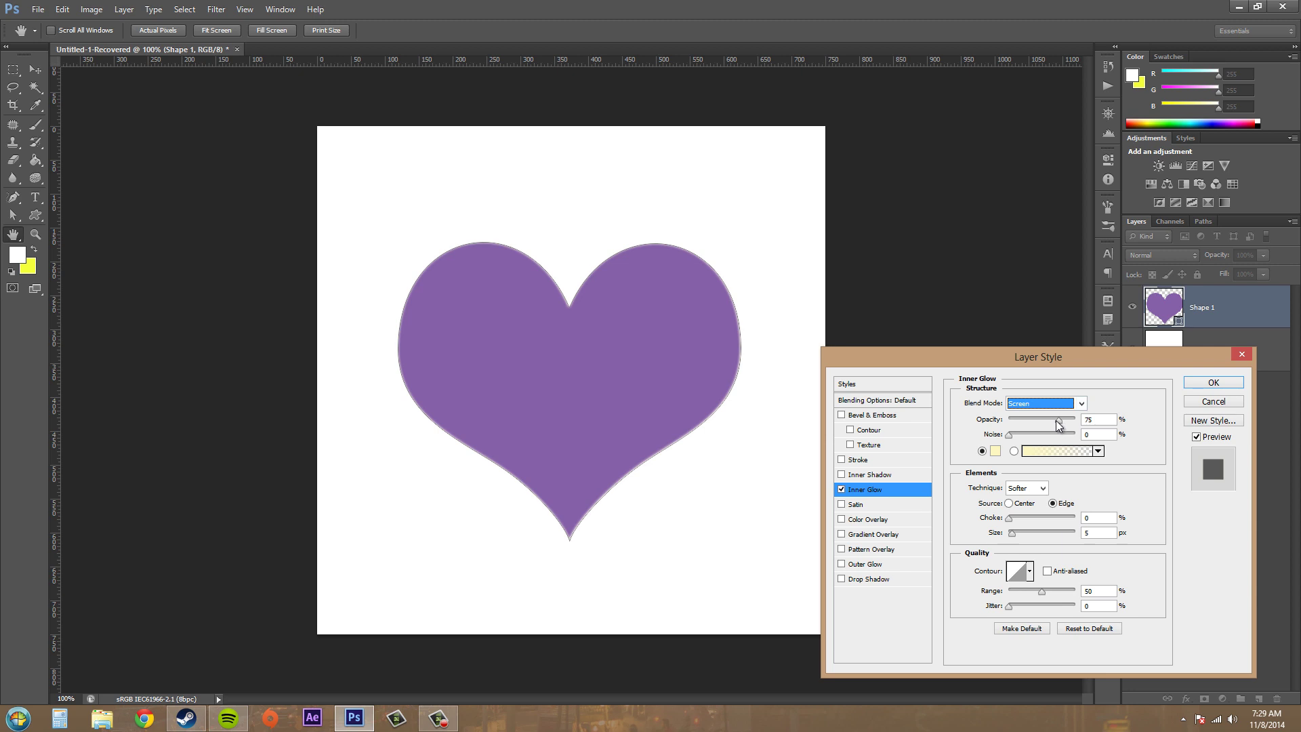
{"action": "mouse_move", "coordinate": [1058, 421]}
{"action": "left_mouse_down"}
{"action": "mouse_move", "coordinate": [1026, 424]}
{"action": "mouse_move", "coordinate": [1111, 427]}
{"action": "mouse_move", "coordinate": [1056, 422]}
{"action": "mouse_move", "coordinate": [1038, 438]}
{"action": "mouse_move", "coordinate": [1075, 437]}
{"action": "left_mouse_up"}
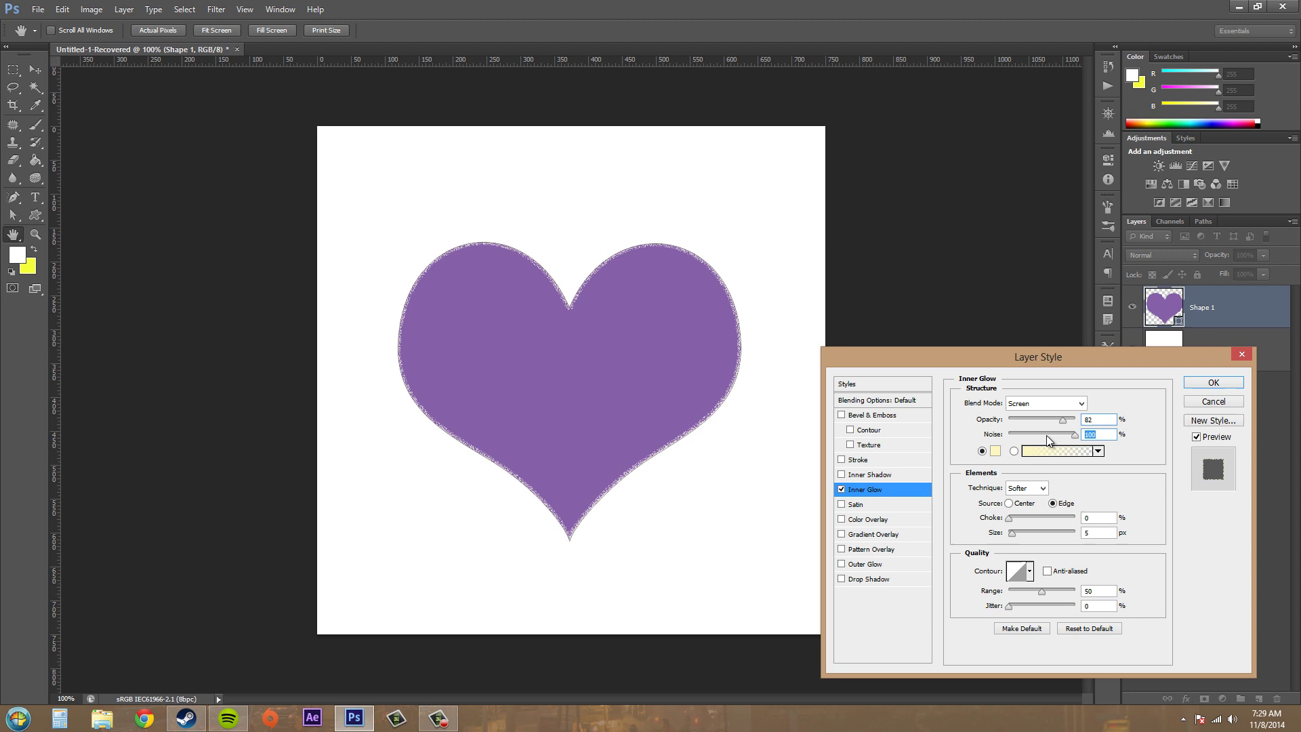
{"action": "left_click_drag", "start_coordinate": [1074, 437], "coordinate": [1004, 435]}
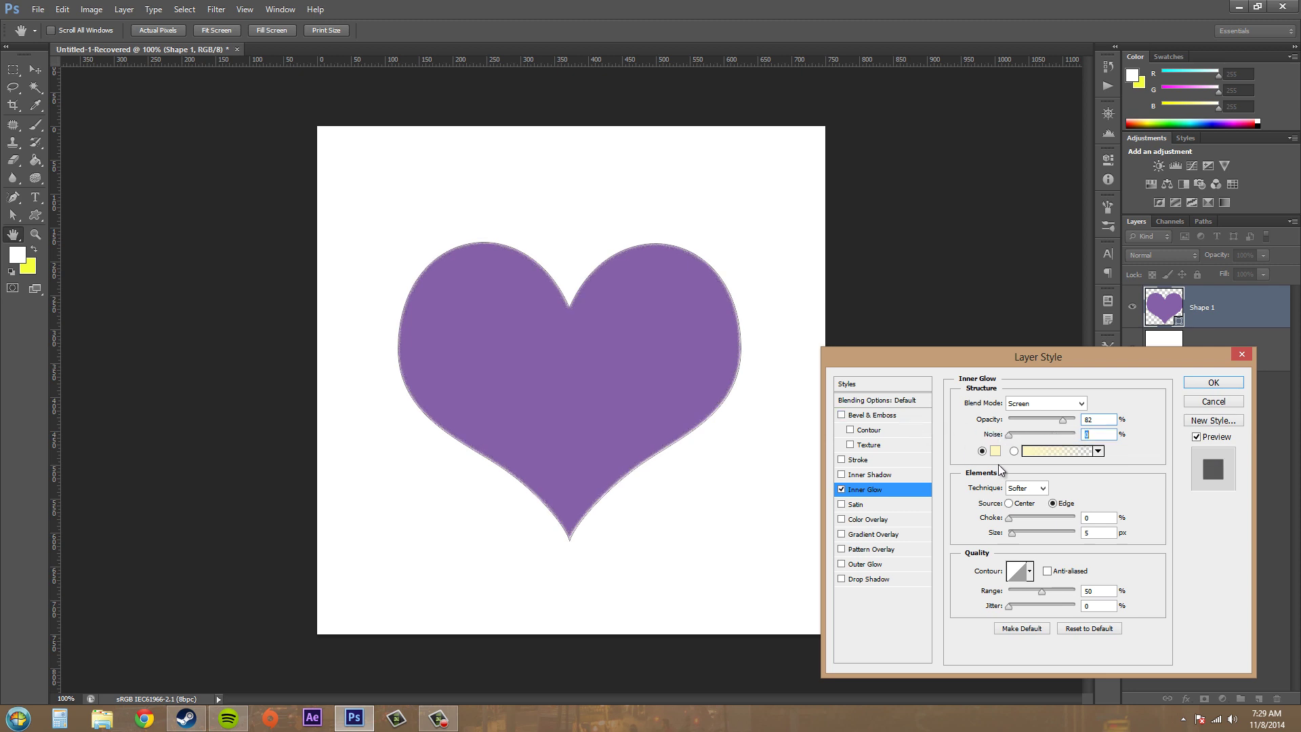
{"action": "left_click", "coordinate": [995, 450]}
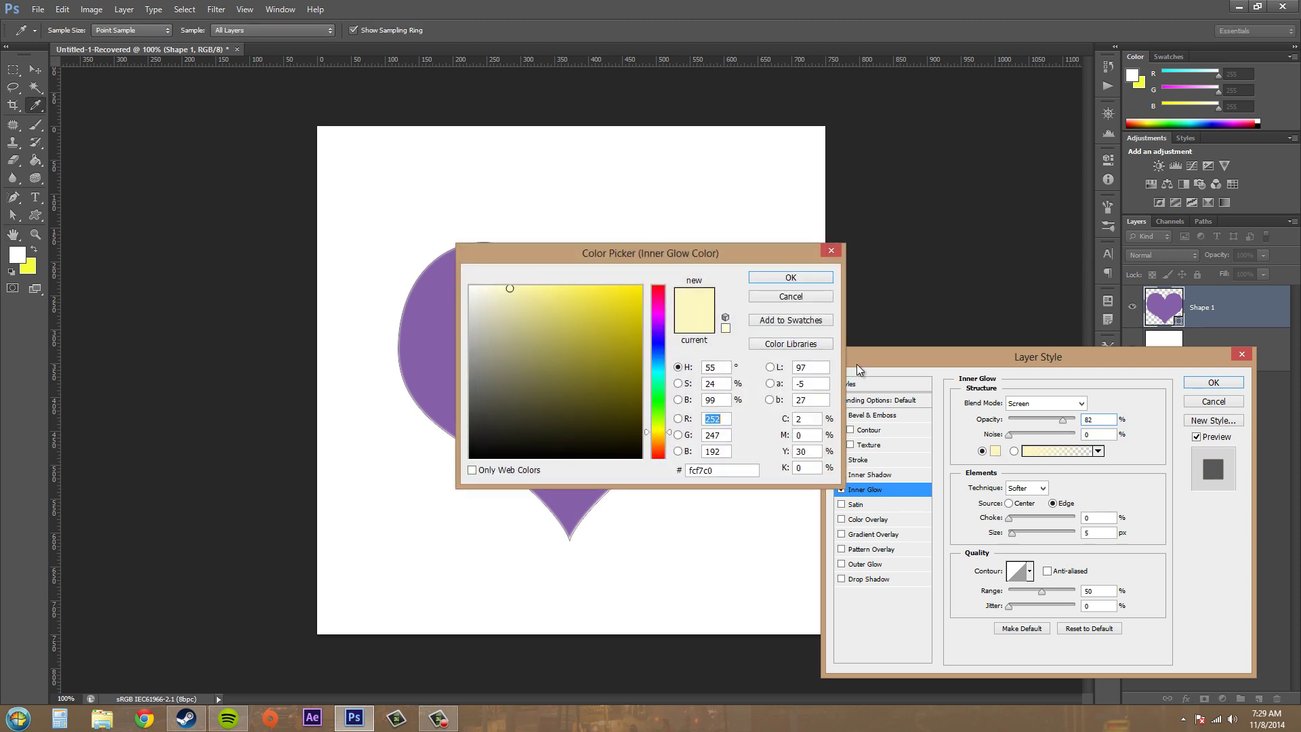
{"action": "left_click_drag", "start_coordinate": [683, 257], "coordinate": [279, 447]}
{"action": "left_click_drag", "start_coordinate": [166, 531], "coordinate": [182, 595]}
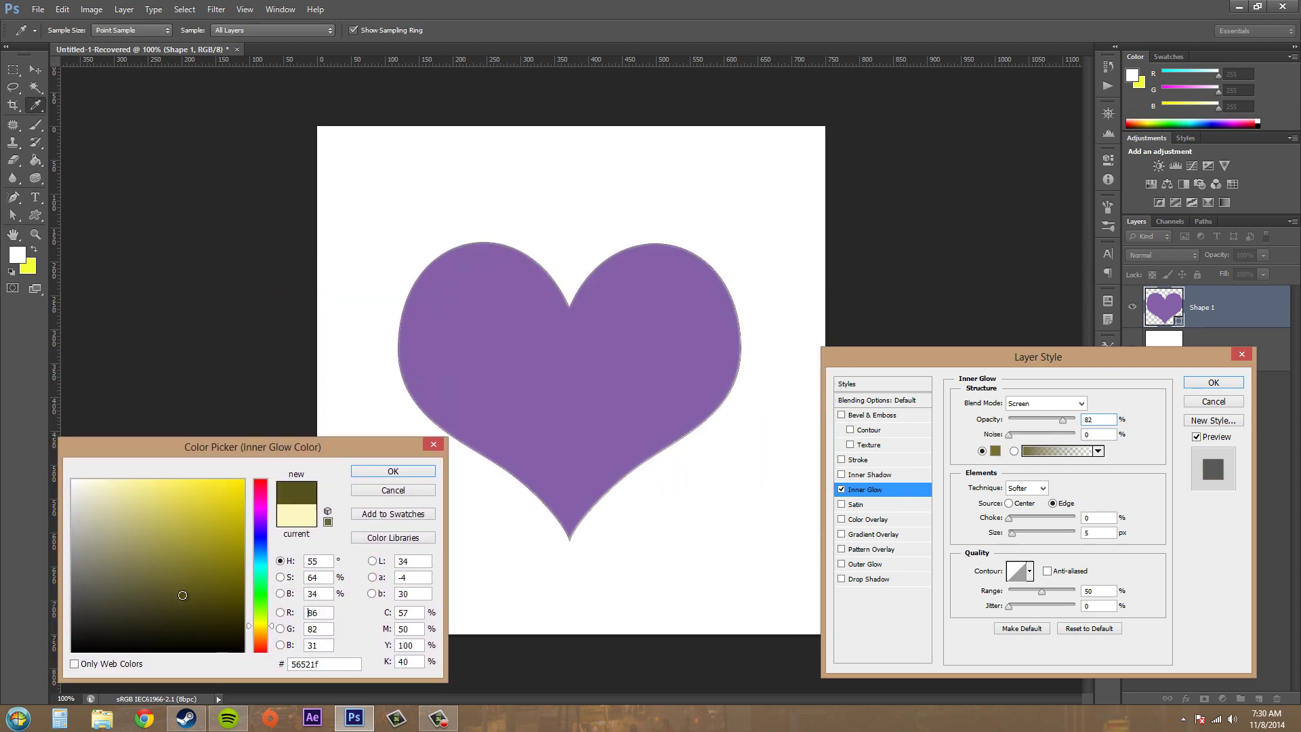
{"action": "left_click", "coordinate": [260, 539]}
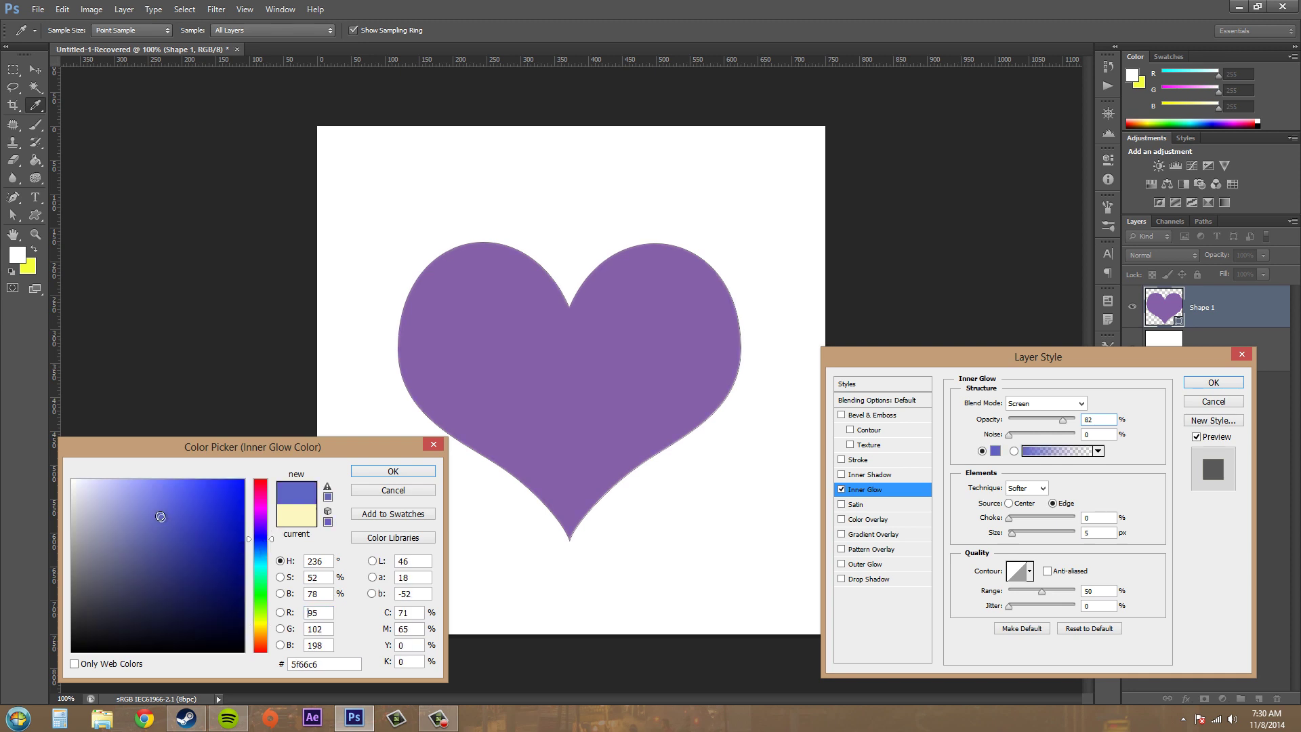
{"action": "left_click", "coordinate": [235, 477]}
{"action": "left_click_drag", "start_coordinate": [267, 496], "coordinate": [273, 451]}
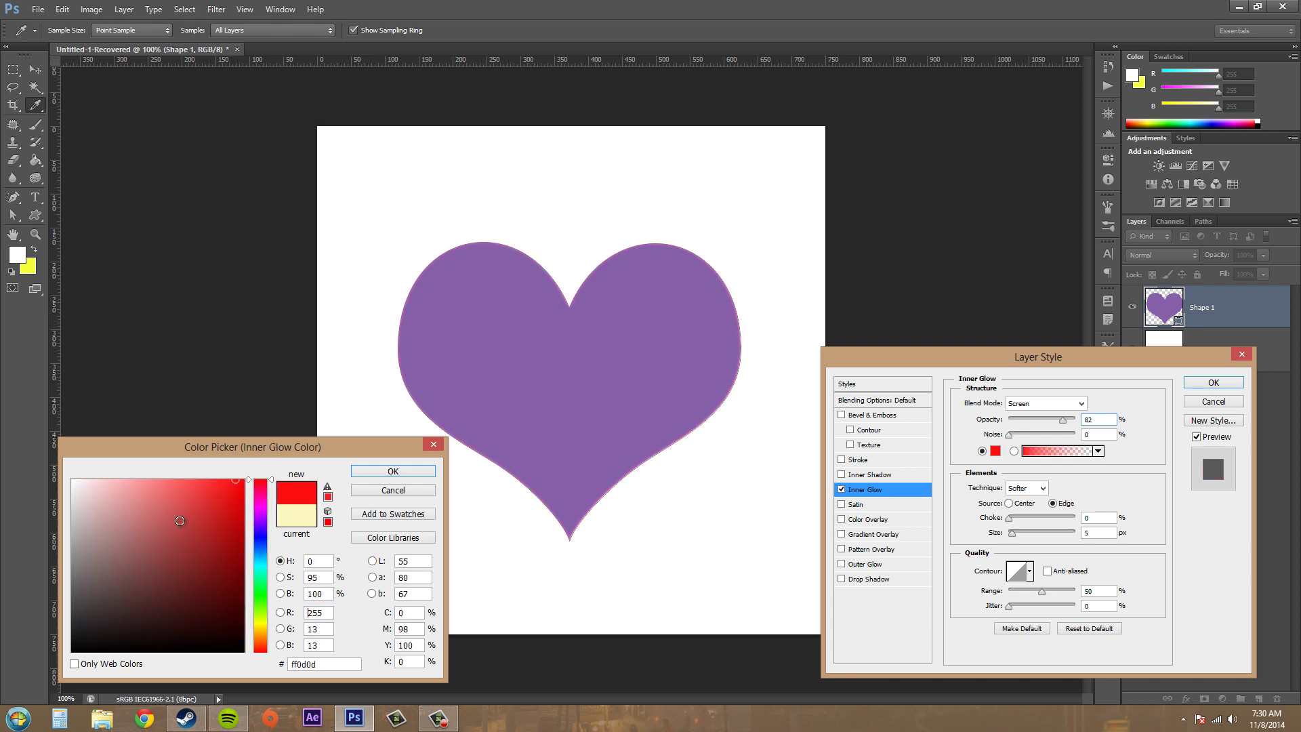
{"action": "left_click_drag", "start_coordinate": [175, 532], "coordinate": [242, 496]}
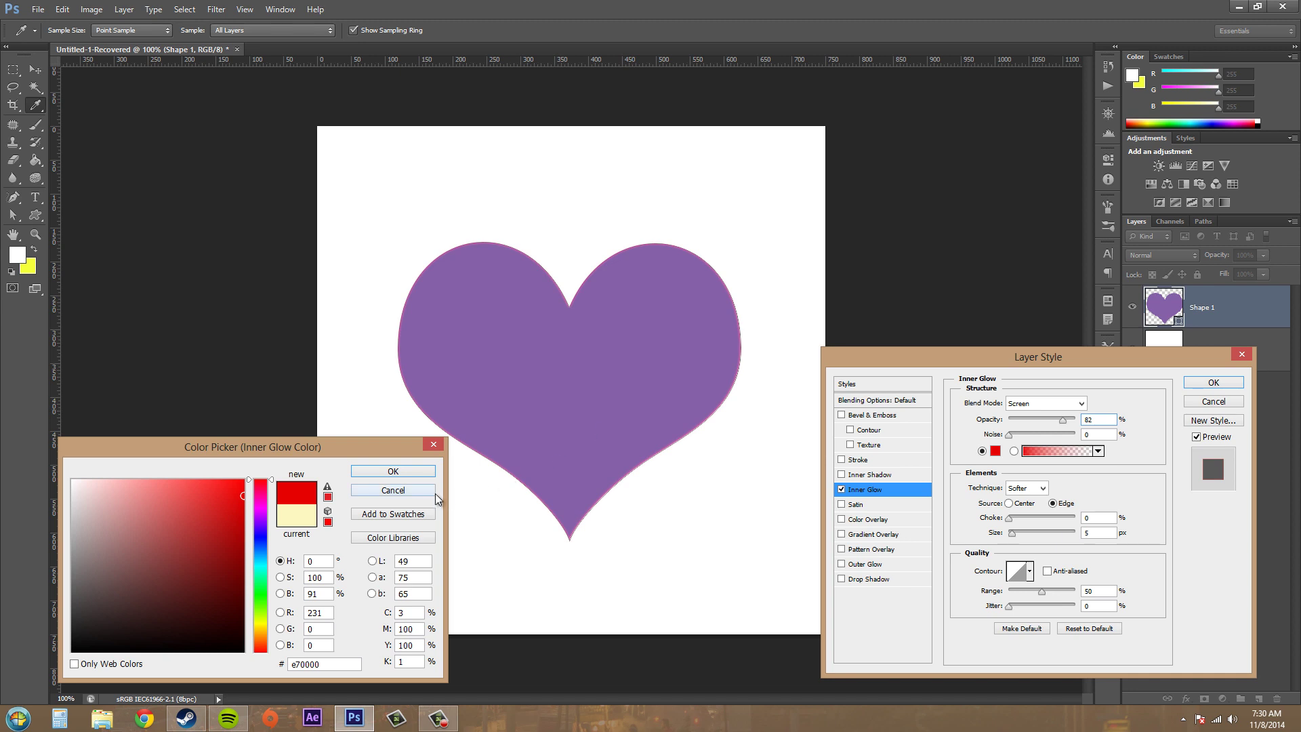
{"action": "left_click", "coordinate": [433, 492]}
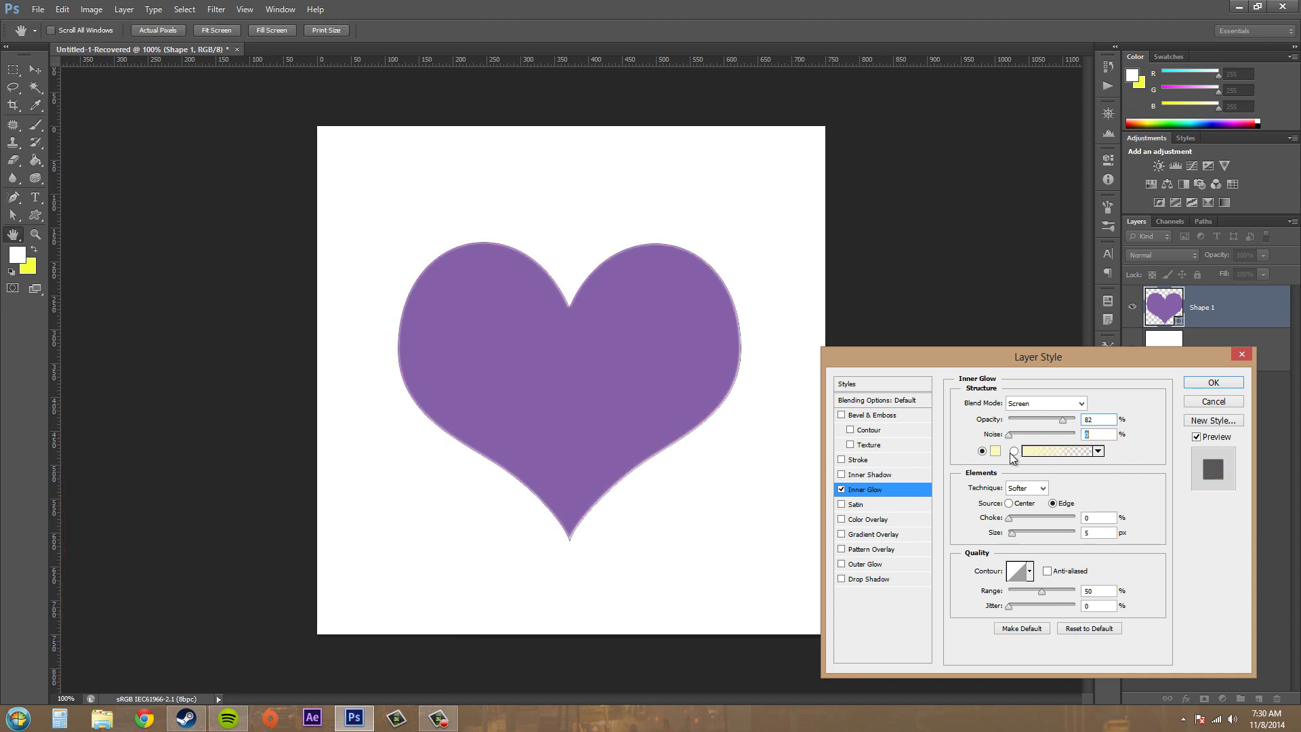
{"action": "left_click", "coordinate": [1013, 451]}
{"action": "left_click", "coordinate": [1098, 451]}
{"action": "left_click", "coordinate": [1038, 477]}
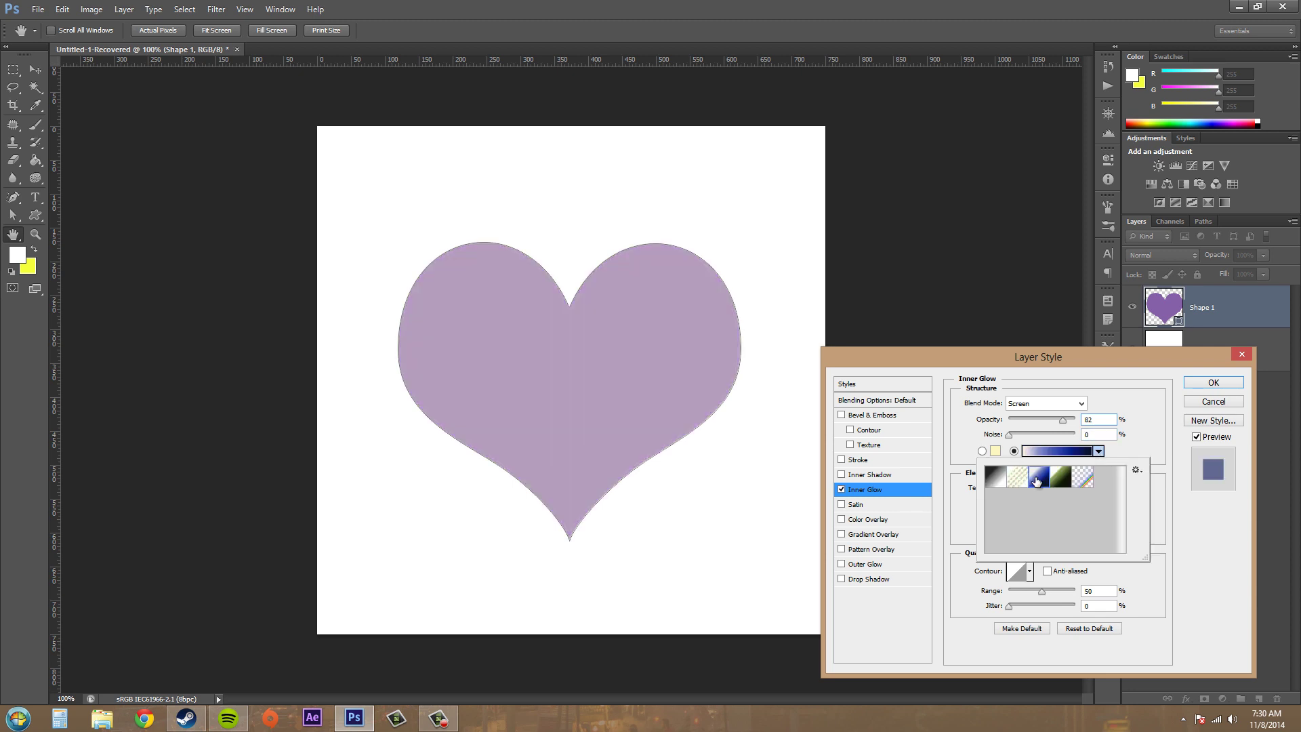
{"action": "left_click", "coordinate": [1059, 478]}
{"action": "left_click", "coordinate": [1082, 481]}
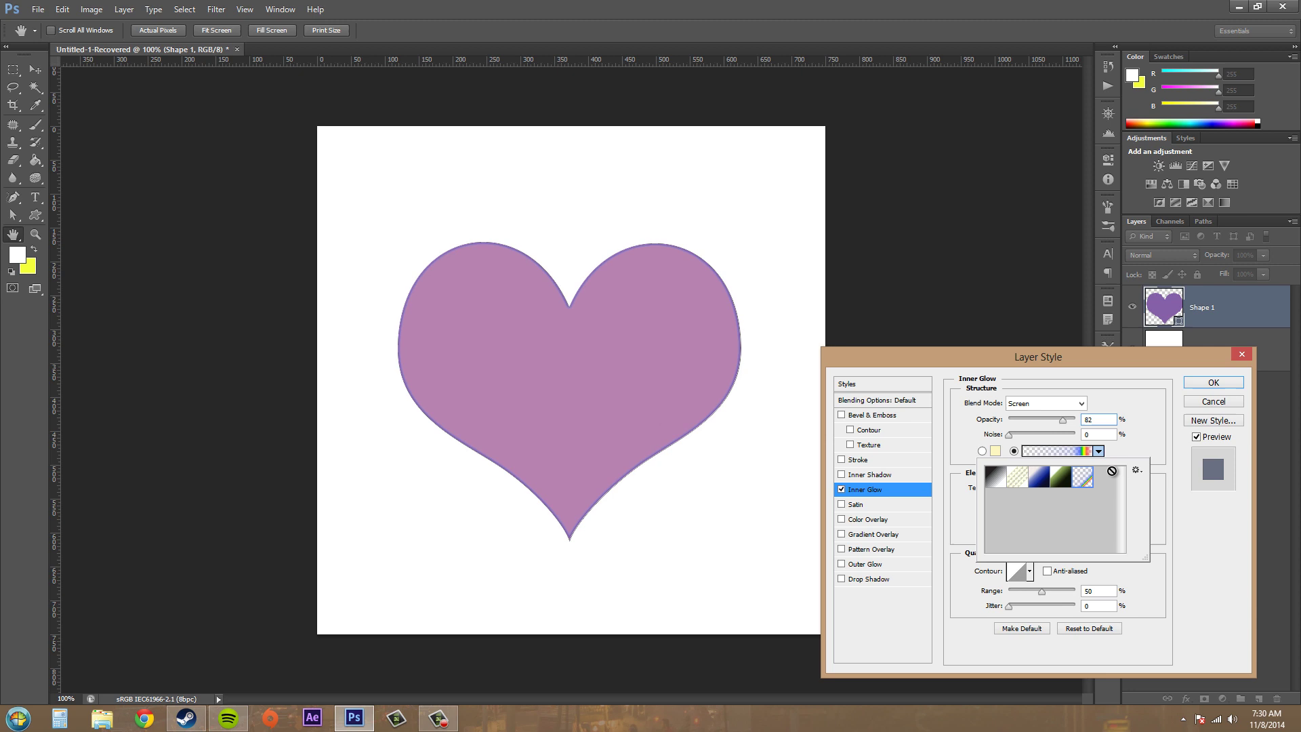
{"action": "left_click", "coordinate": [984, 451]}
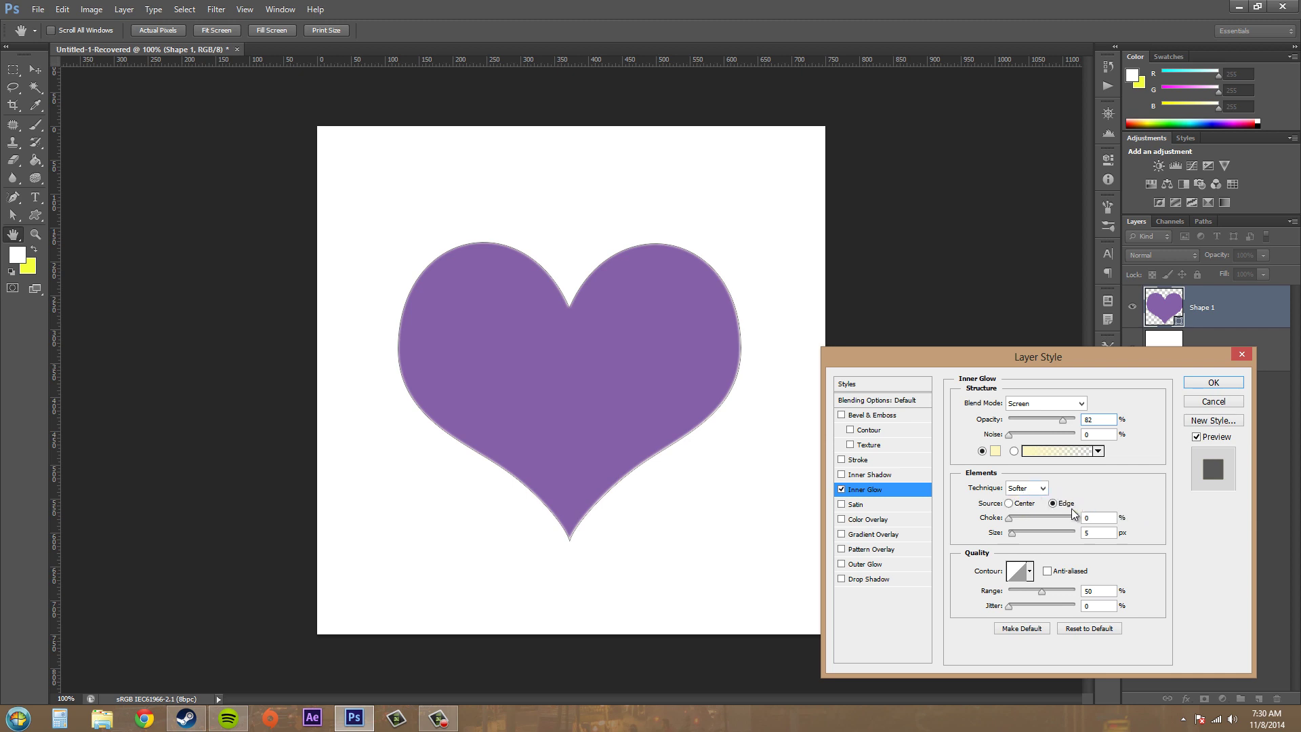
Step: Set the glow technique to Precise, trying Center source before returning to Edge
{"action": "left_click", "coordinate": [1031, 491]}
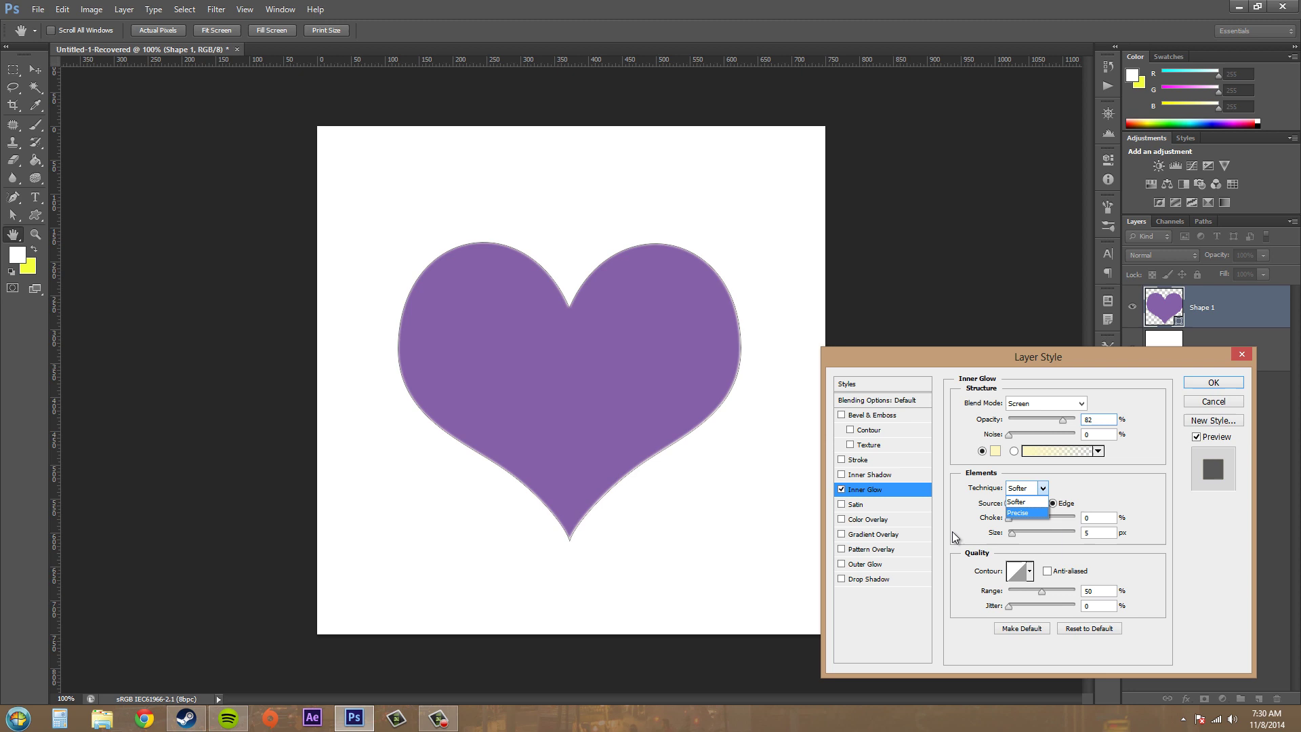
{"action": "left_click", "coordinate": [1029, 520]}
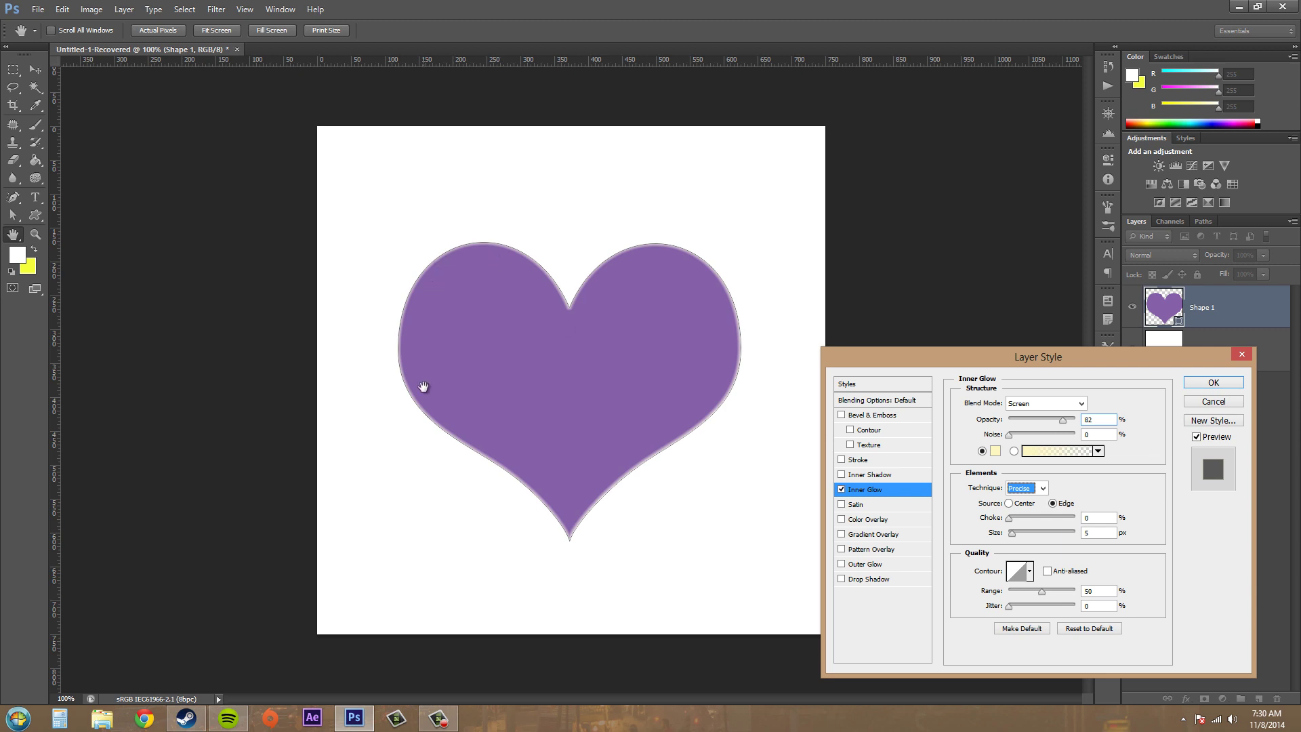
{"action": "key", "text": "shift+Tab"}
{"action": "left_click", "coordinate": [1008, 503]}
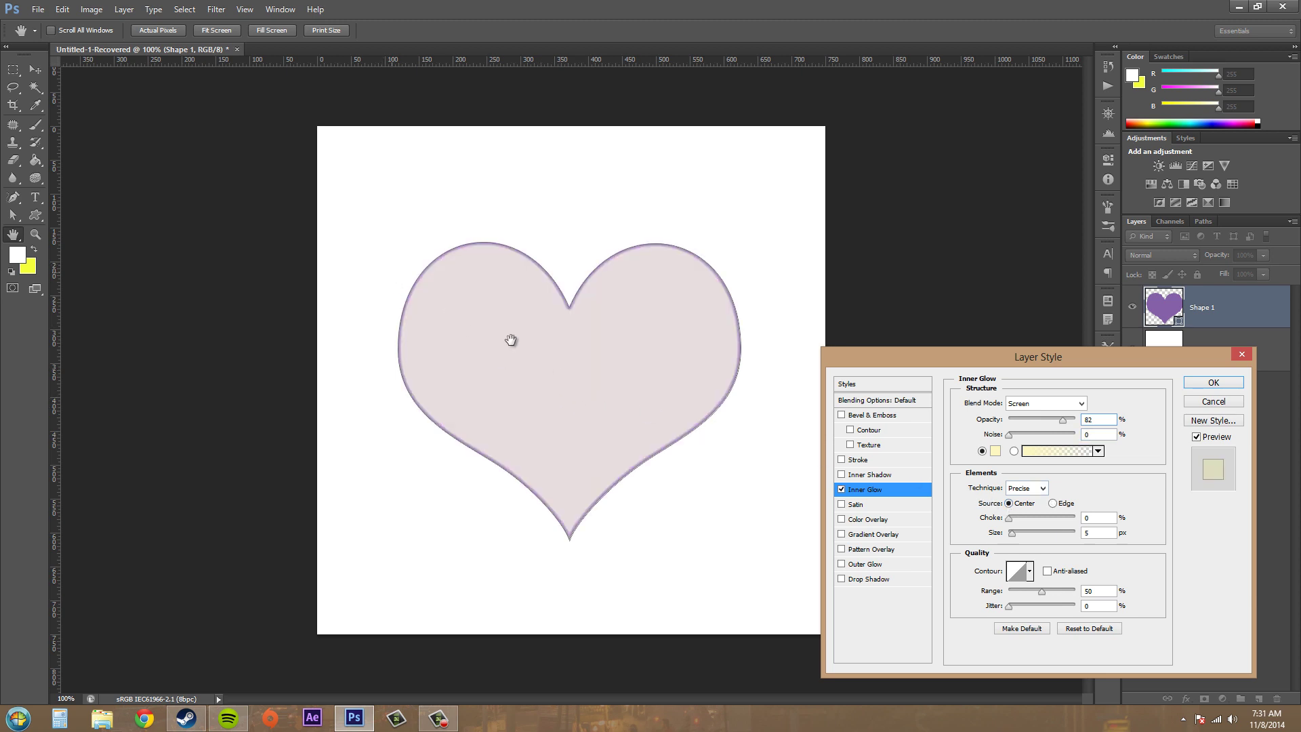
{"action": "left_click", "coordinate": [1053, 503]}
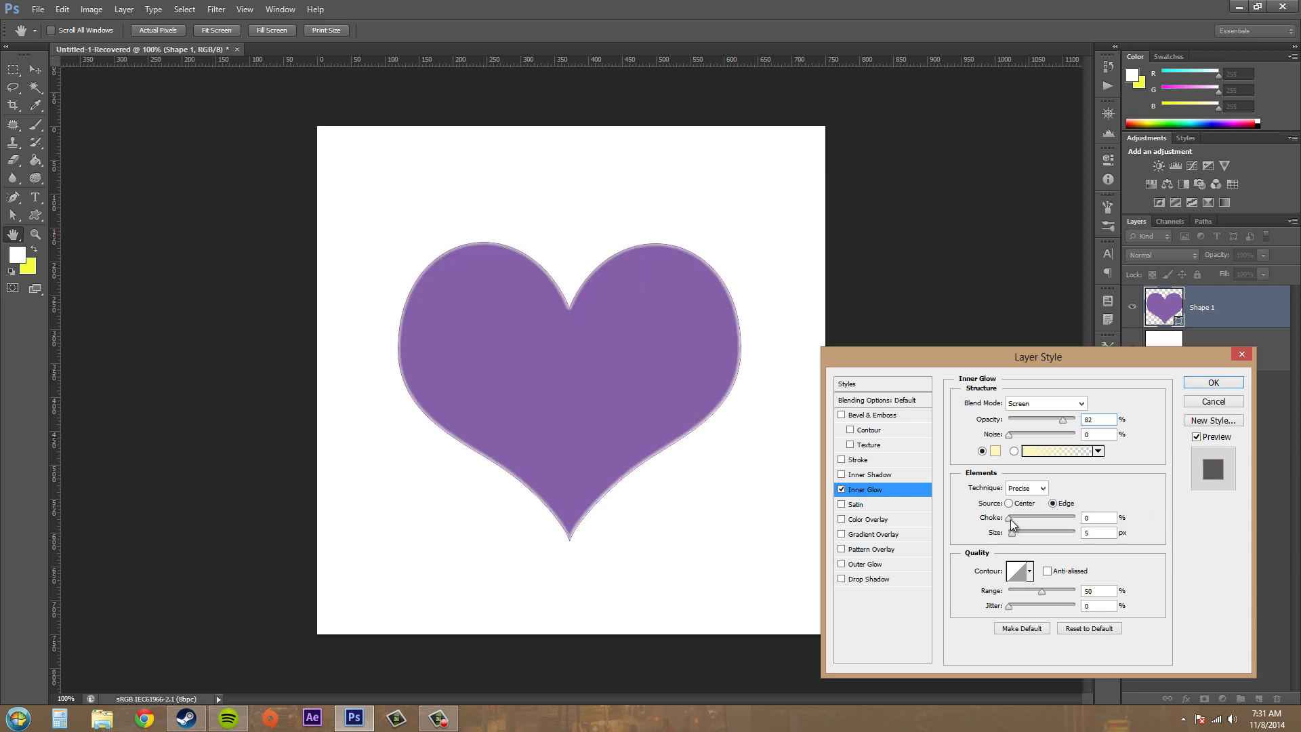
Step: Try Inner Glow choke values of 93, 20, 100 and 49
{"action": "left_click_drag", "start_coordinate": [1010, 519], "coordinate": [1146, 543]}
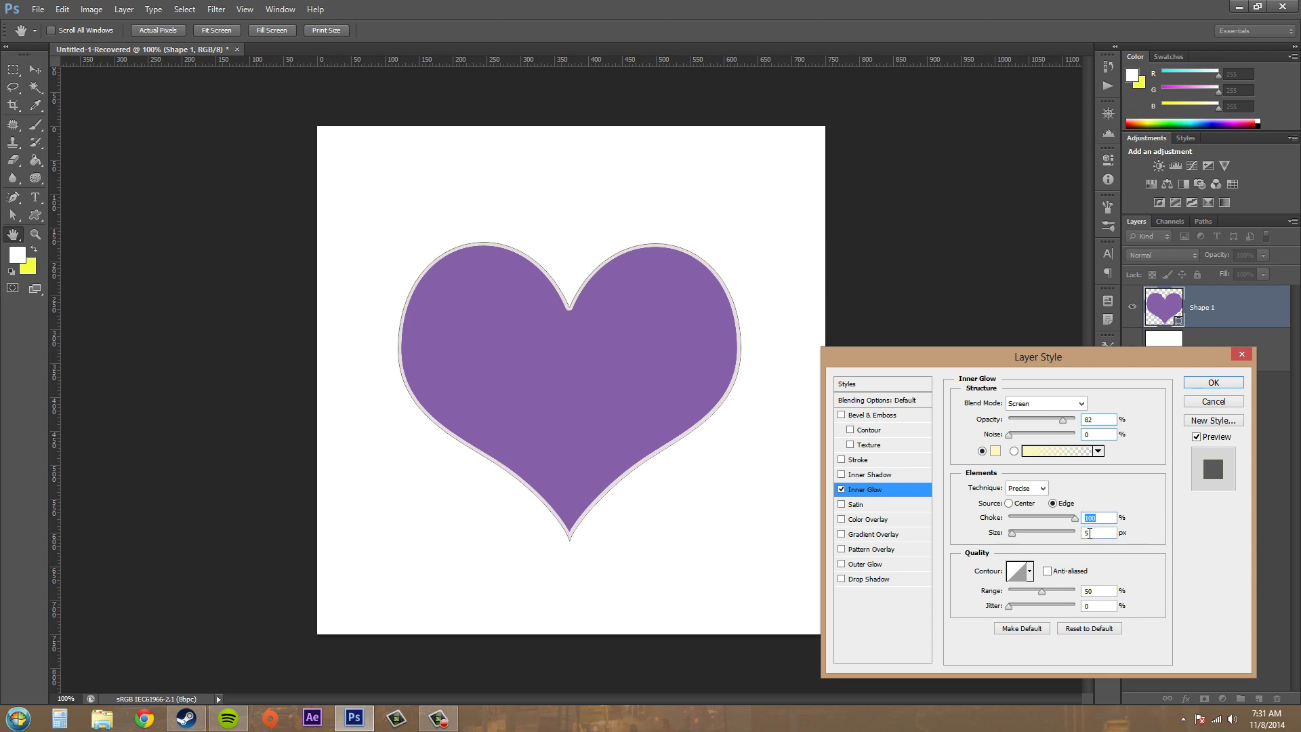
{"action": "left_click_drag", "start_coordinate": [1074, 520], "coordinate": [1018, 534]}
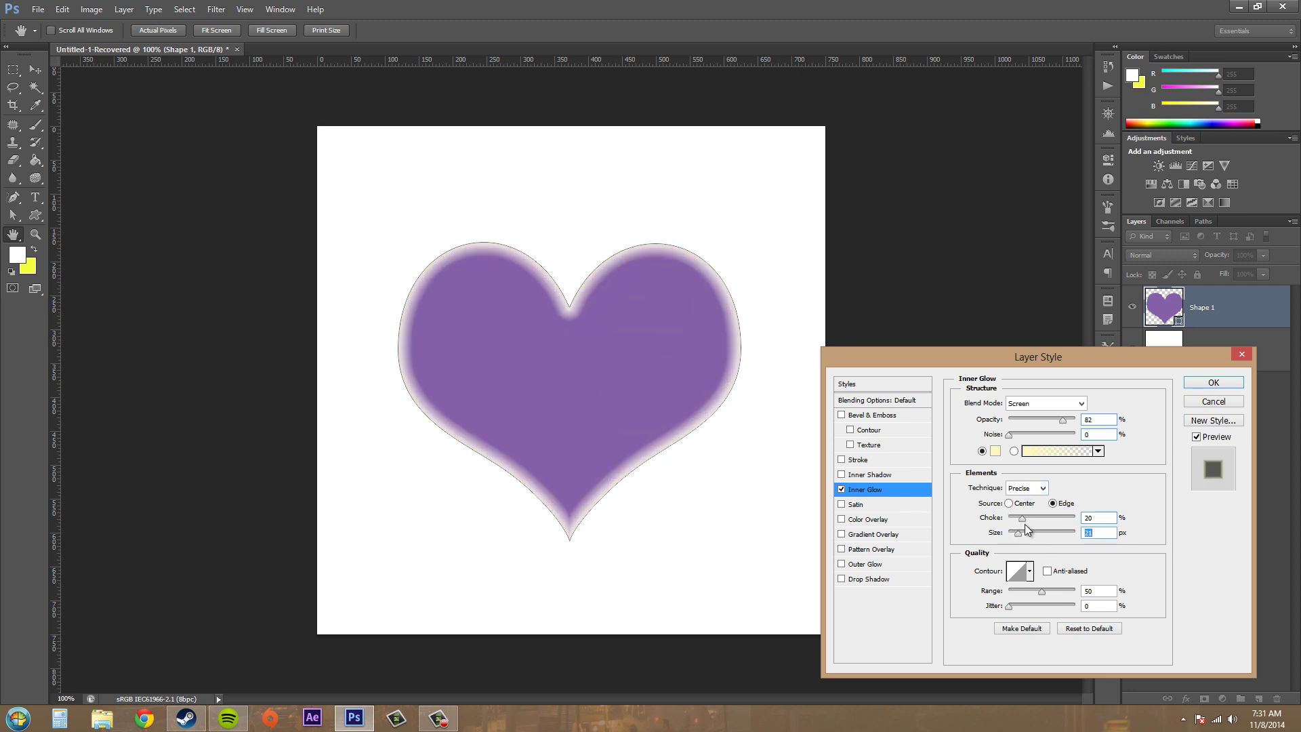
{"action": "left_click_drag", "start_coordinate": [1022, 519], "coordinate": [1169, 533]}
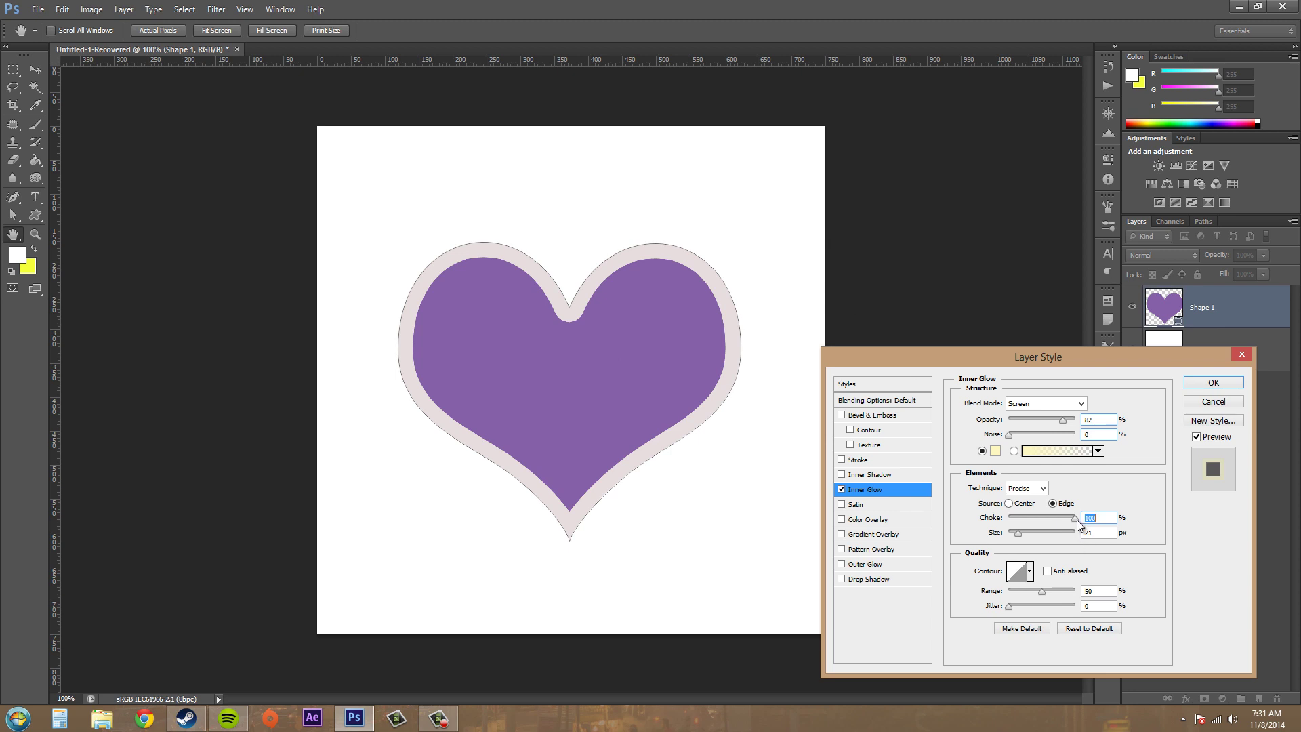
{"action": "left_click_drag", "start_coordinate": [1074, 518], "coordinate": [1007, 517]}
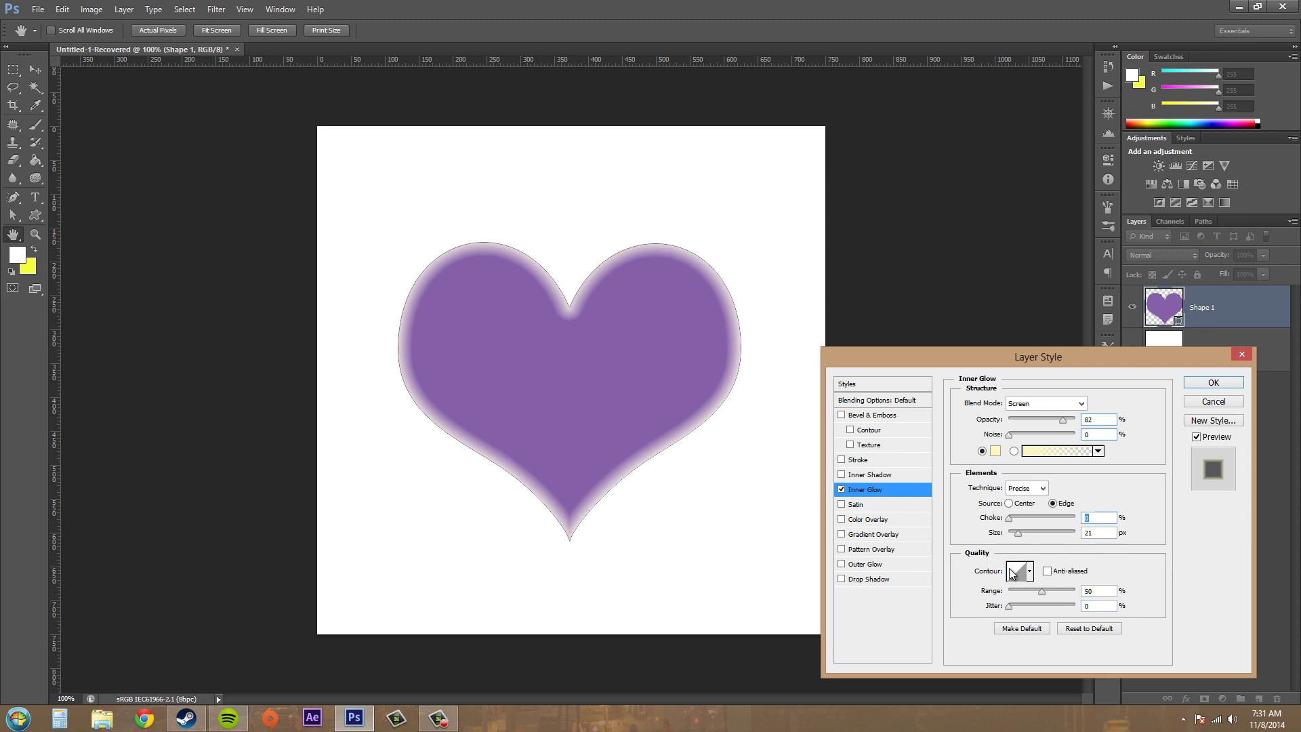
{"action": "left_click", "coordinate": [1014, 572]}
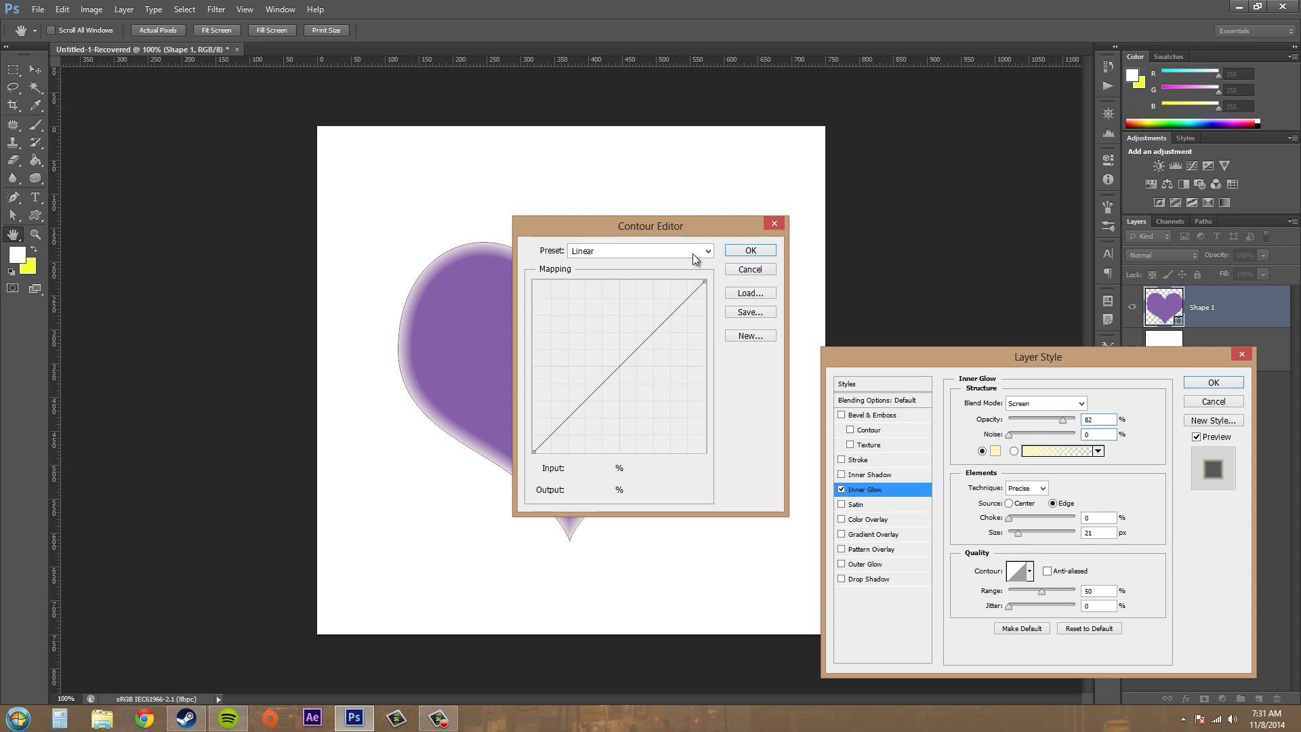
{"action": "left_click_drag", "start_coordinate": [695, 226], "coordinate": [284, 324]}
{"action": "left_click", "coordinate": [243, 349]}
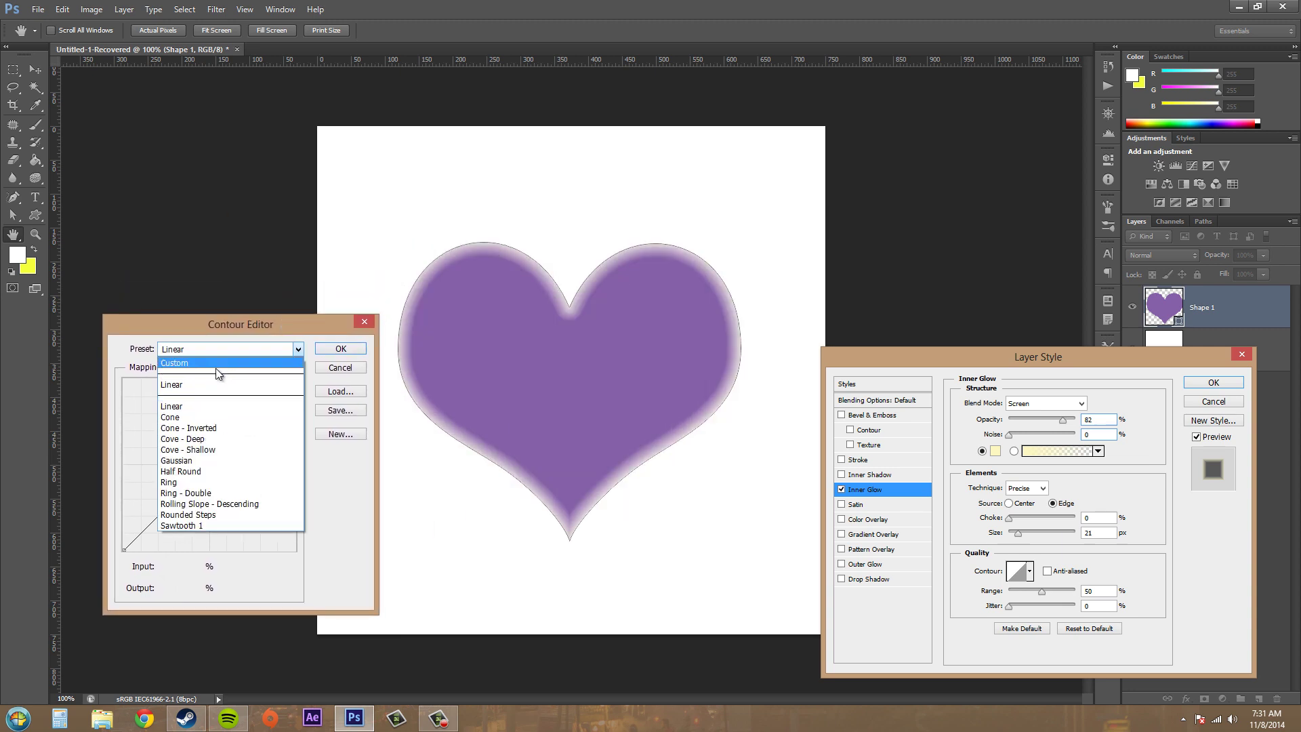
{"action": "key", "text": "Escape"}
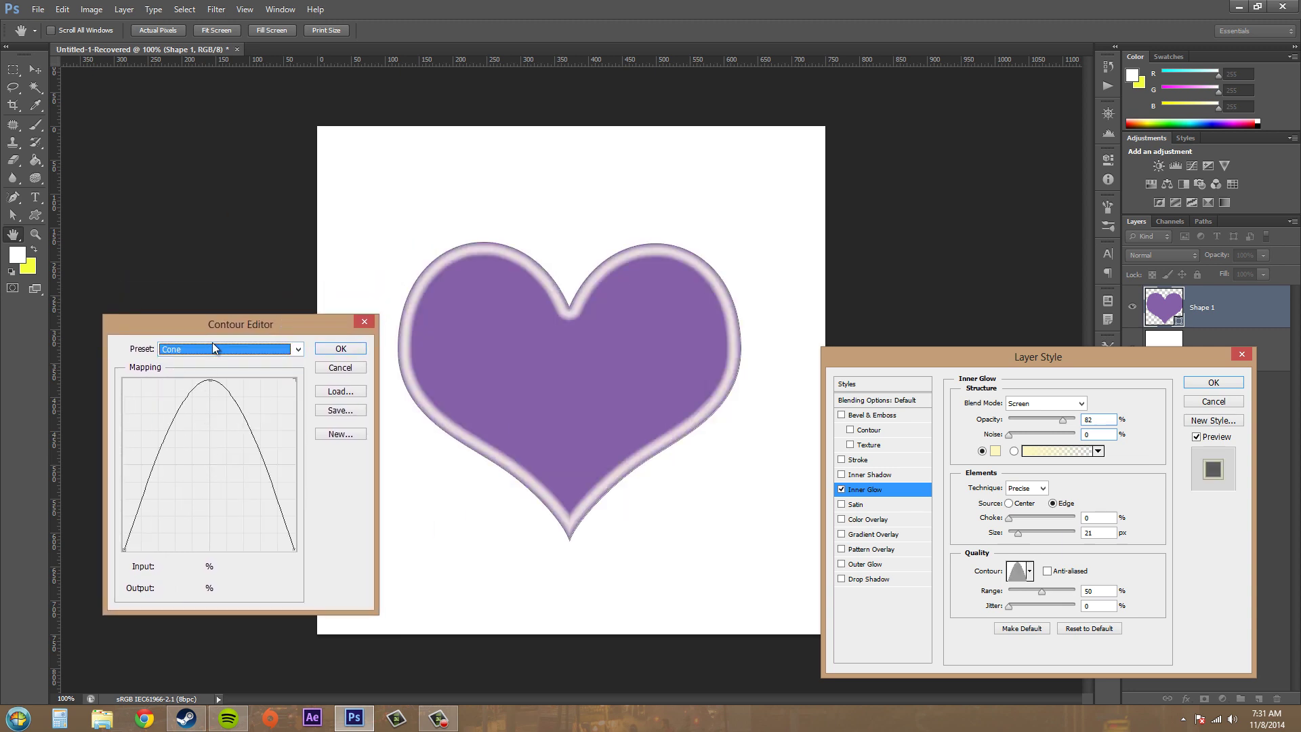
{"action": "left_click", "coordinate": [214, 349]}
{"action": "left_click", "coordinate": [197, 428]}
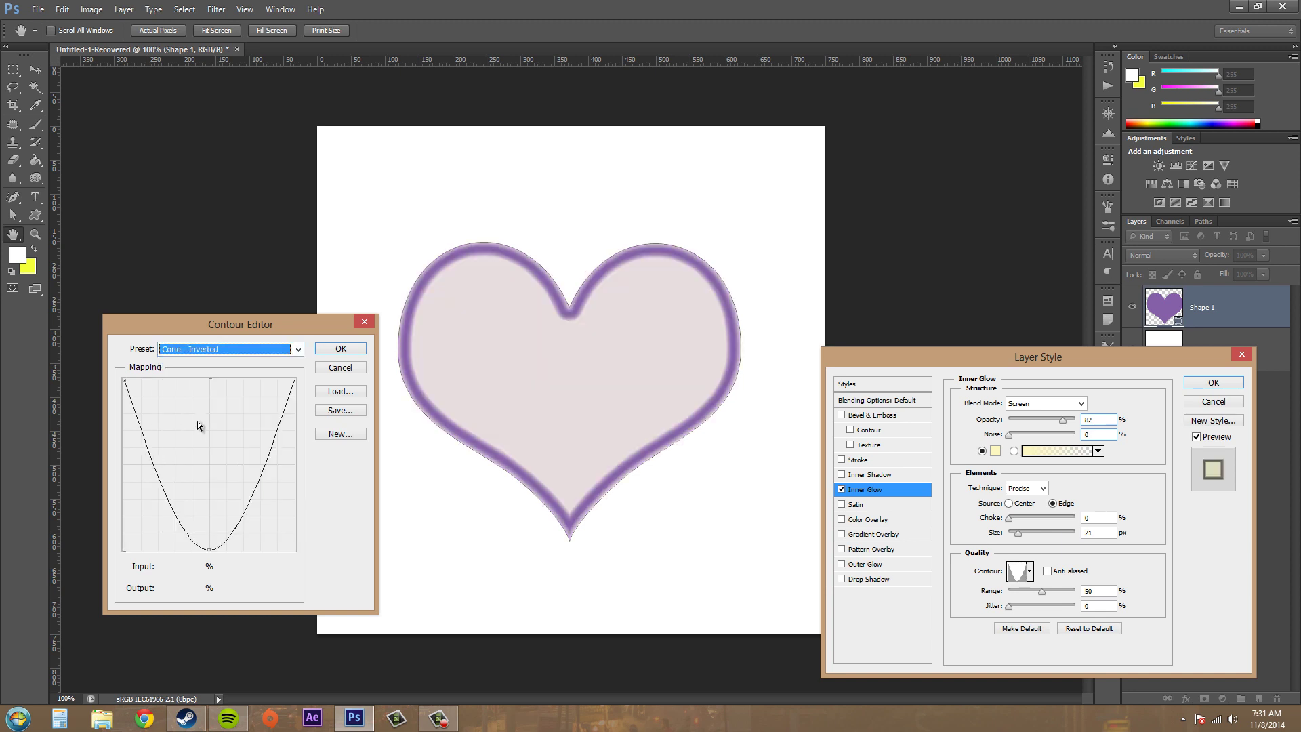
{"action": "left_click", "coordinate": [209, 350]}
{"action": "left_click", "coordinate": [198, 484]}
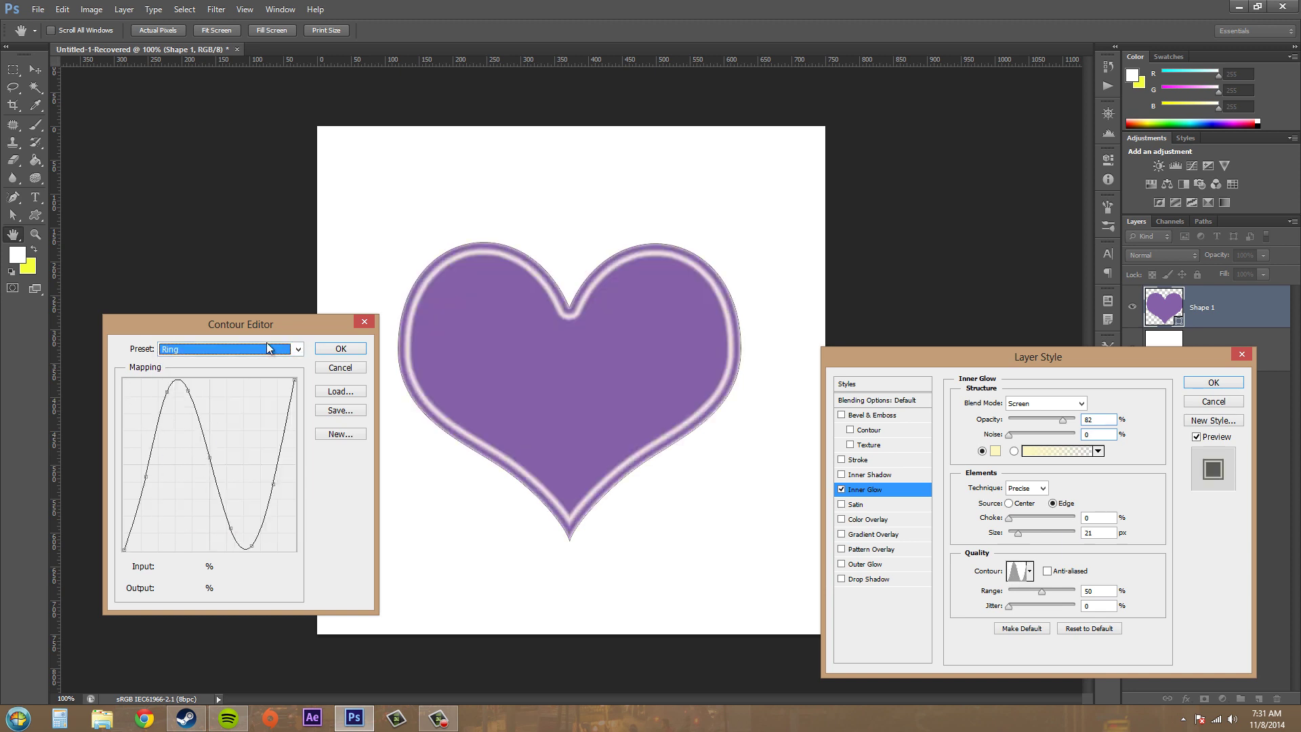
{"action": "left_click", "coordinate": [245, 350]}
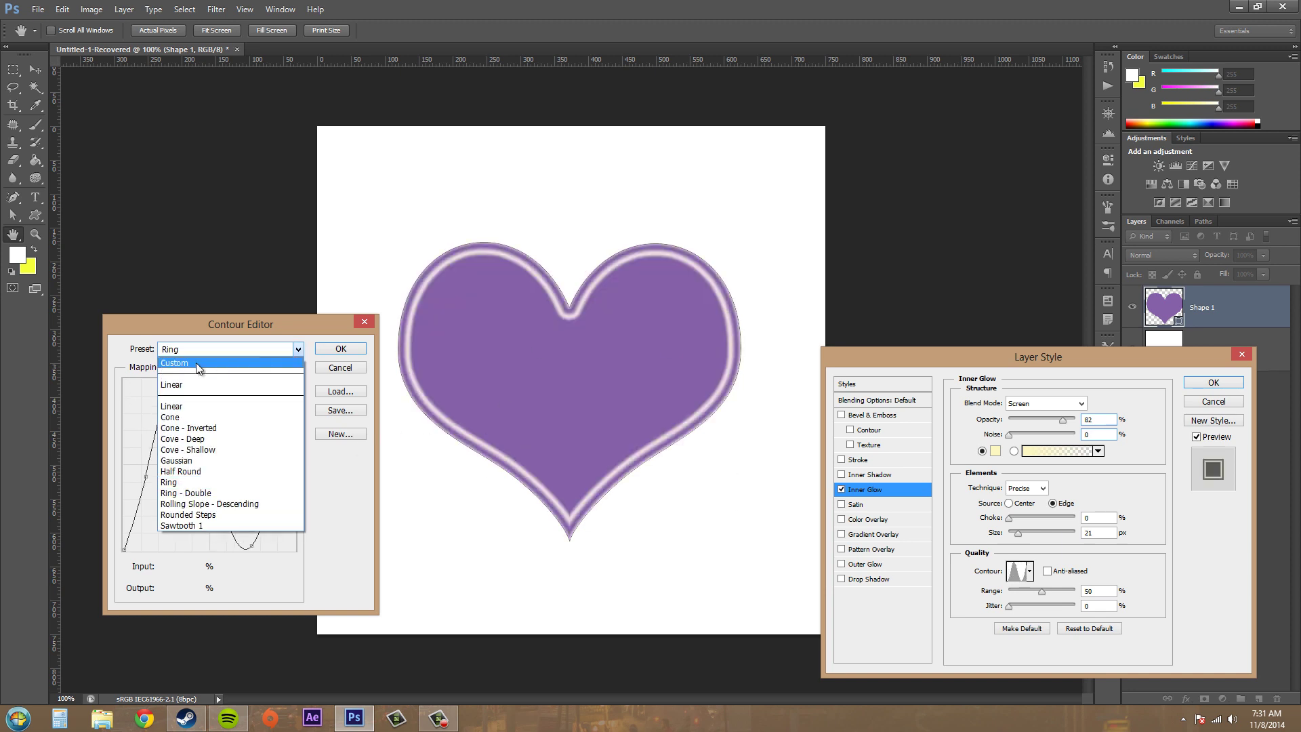
{"action": "left_click", "coordinate": [199, 385]}
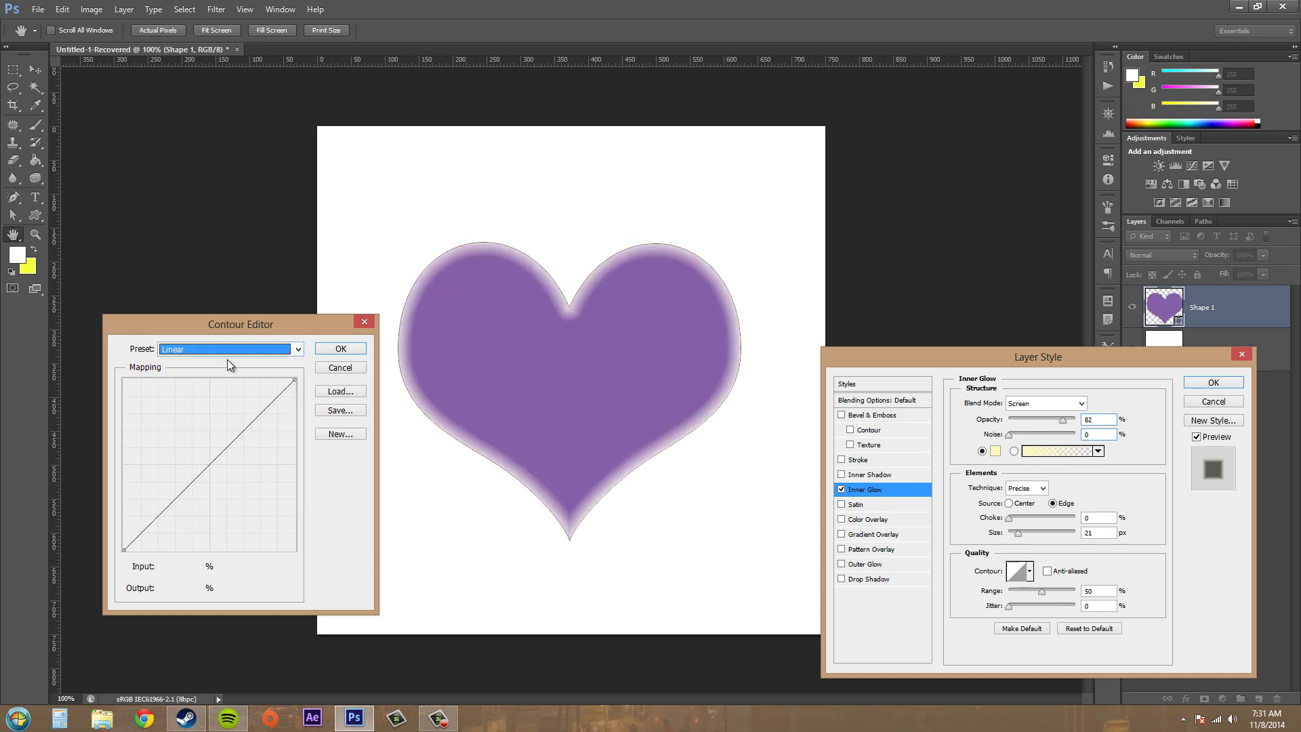
{"action": "left_click", "coordinate": [367, 321]}
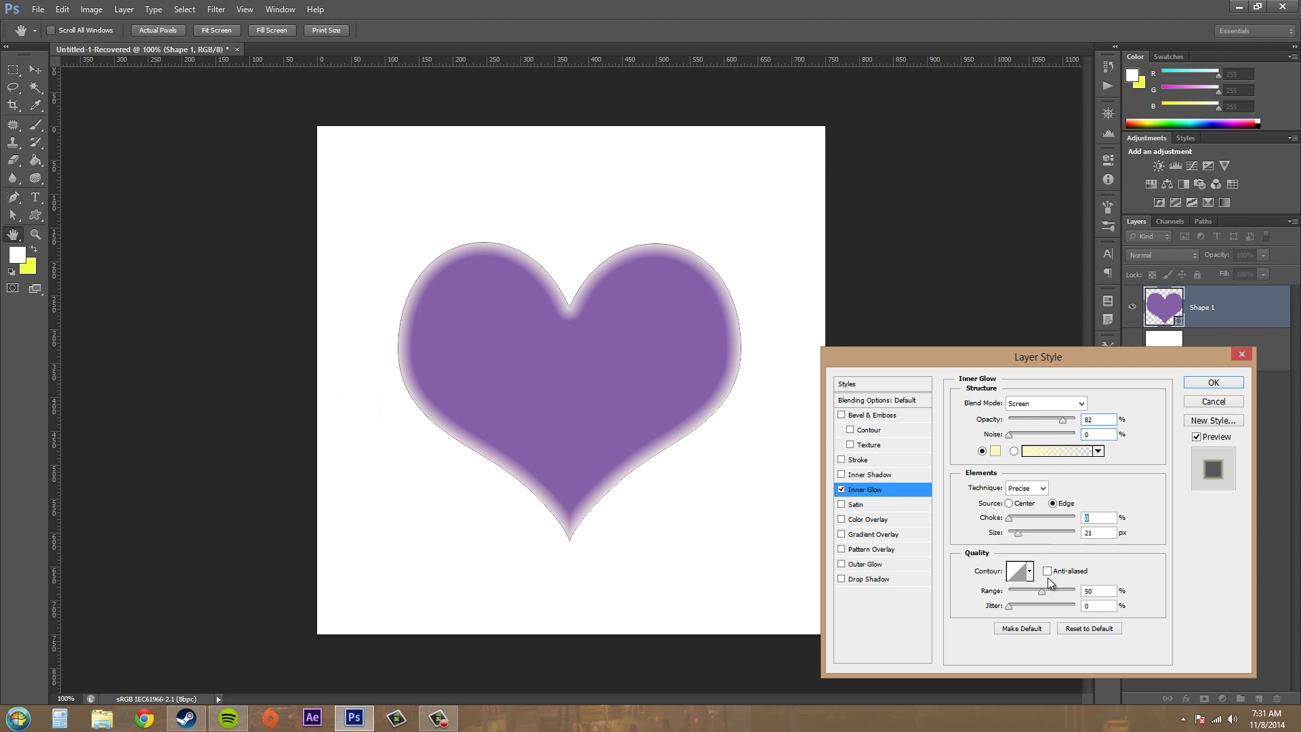
Step: Enable anti-aliasing, try glow Range at 4 and 100, then Jitter at 56 and 18
{"action": "left_click", "coordinate": [1048, 571]}
{"action": "left_click_drag", "start_coordinate": [1042, 592], "coordinate": [948, 594]}
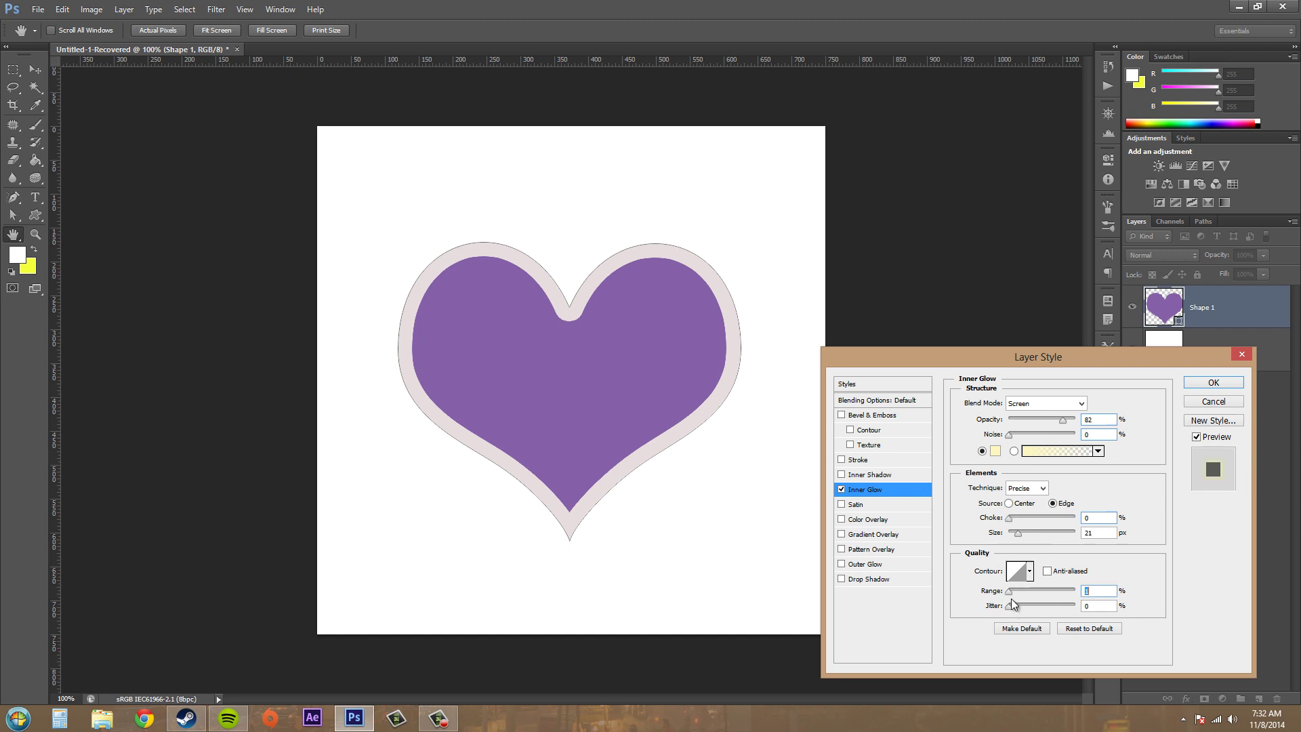
{"action": "left_click_drag", "start_coordinate": [1011, 600], "coordinate": [1064, 602]}
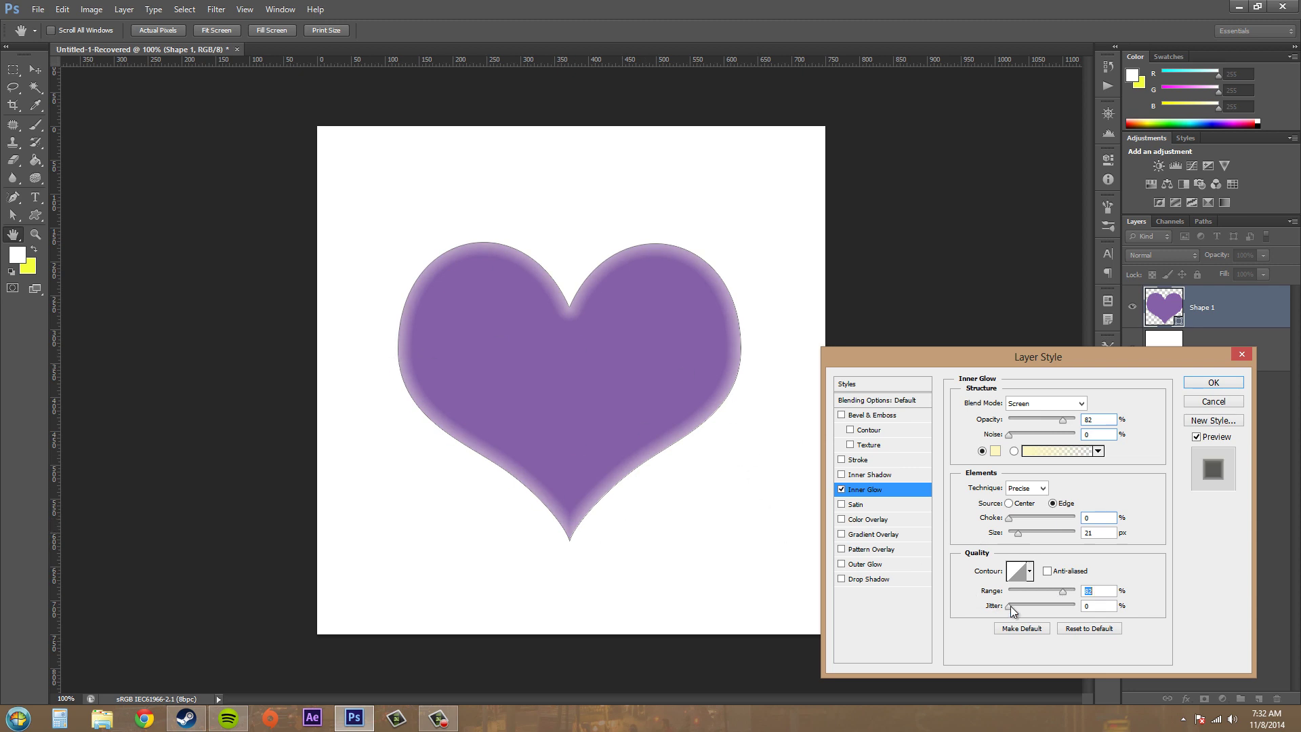
{"action": "left_click_drag", "start_coordinate": [1012, 611], "coordinate": [1049, 615]}
{"action": "left_click_drag", "start_coordinate": [1074, 606], "coordinate": [1007, 605]}
{"action": "left_click", "coordinate": [1030, 570]}
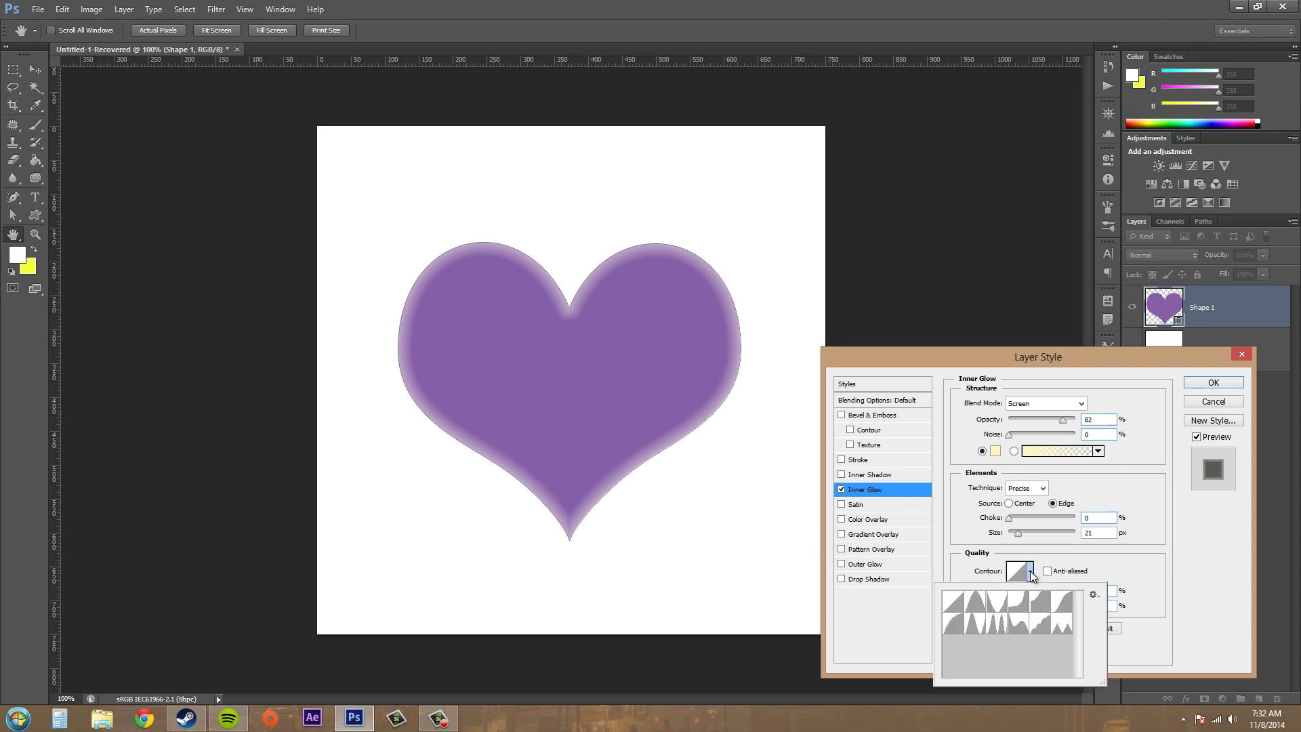
{"action": "left_click", "coordinate": [996, 622]}
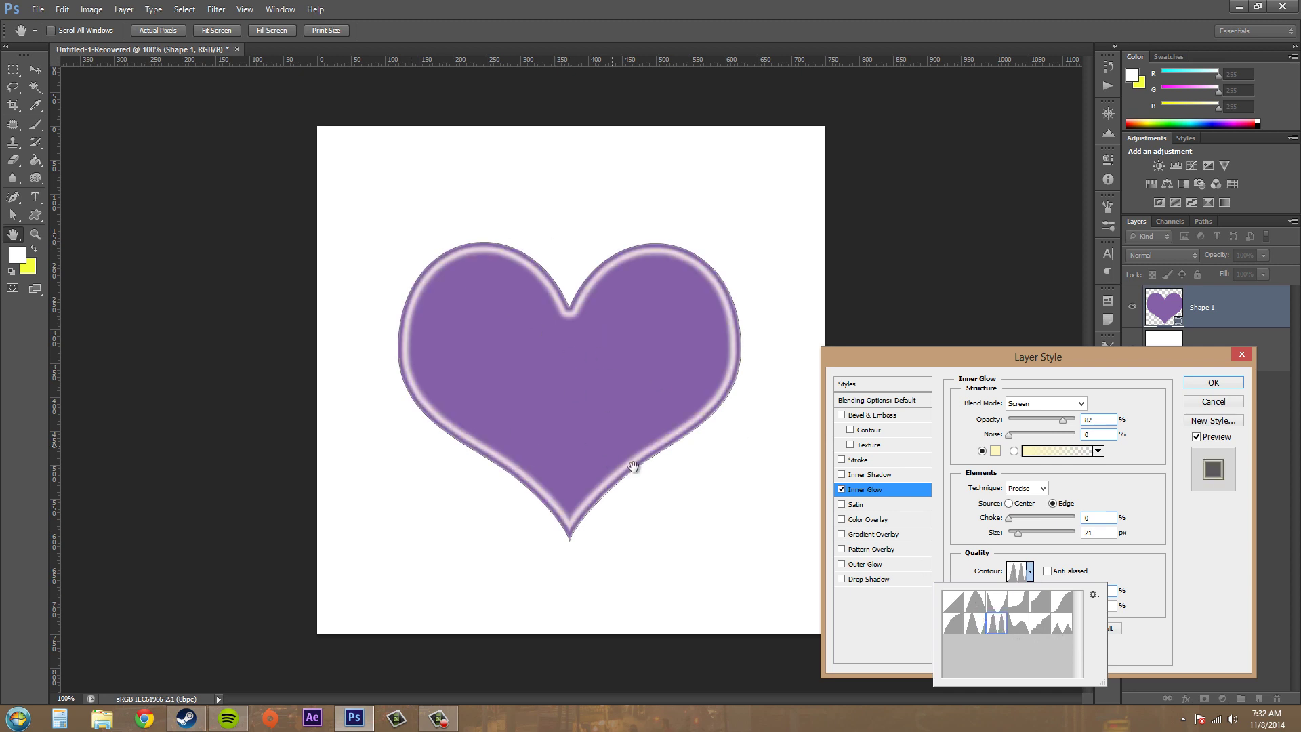
{"action": "left_click", "coordinate": [1018, 571]}
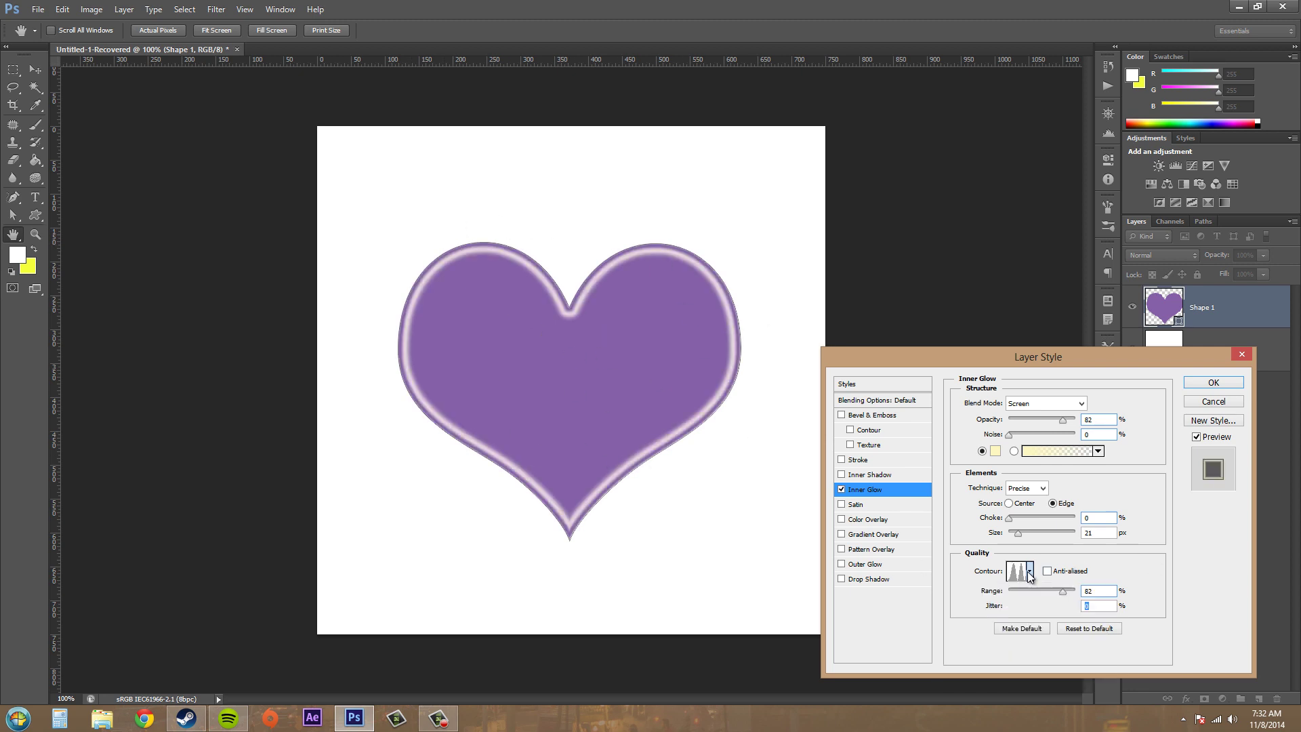
{"action": "left_click", "coordinate": [1021, 569]}
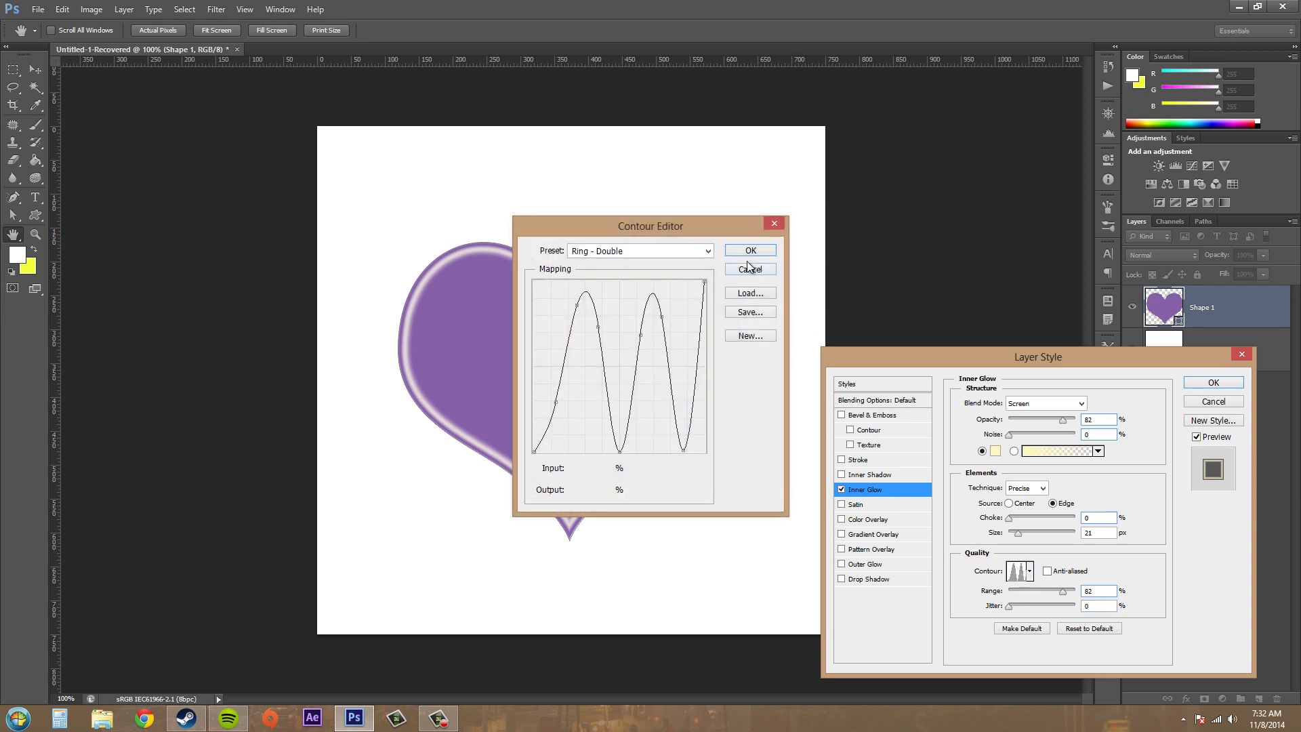
{"action": "left_click", "coordinate": [708, 251]}
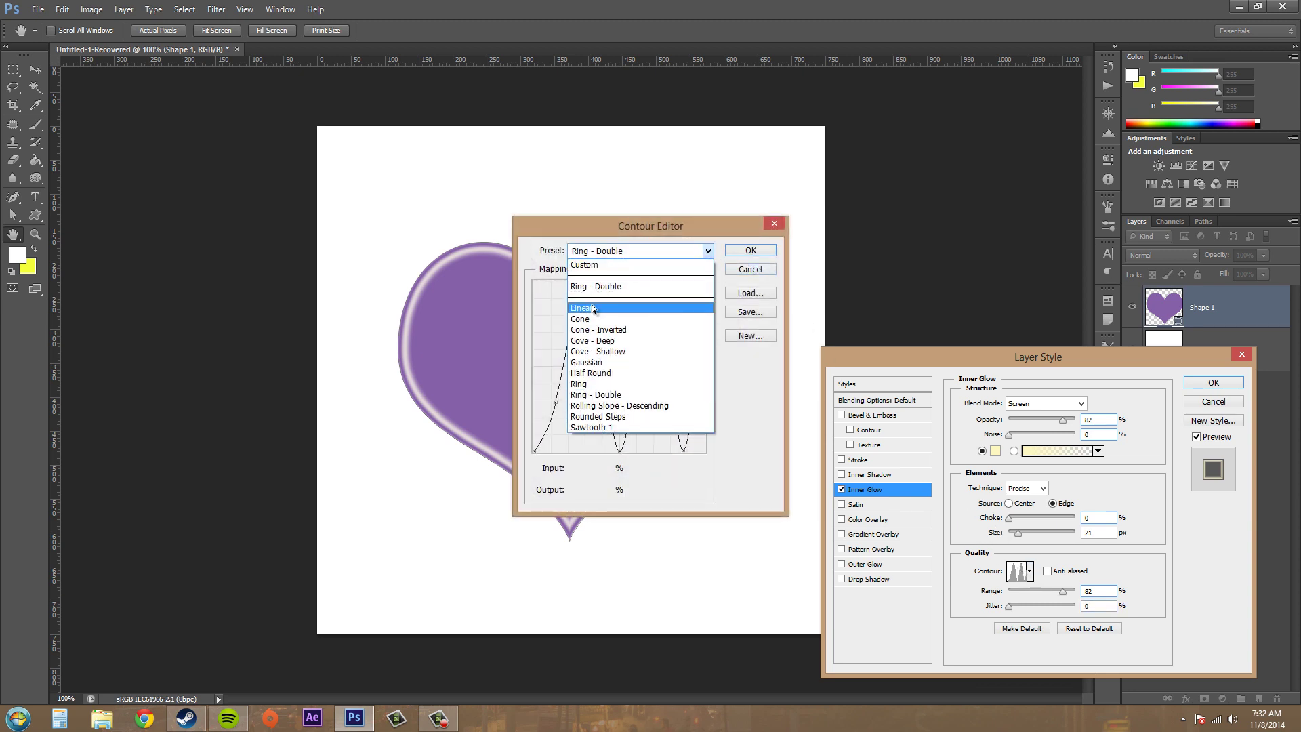
{"action": "left_click", "coordinate": [583, 308]}
{"action": "left_click", "coordinate": [739, 252]}
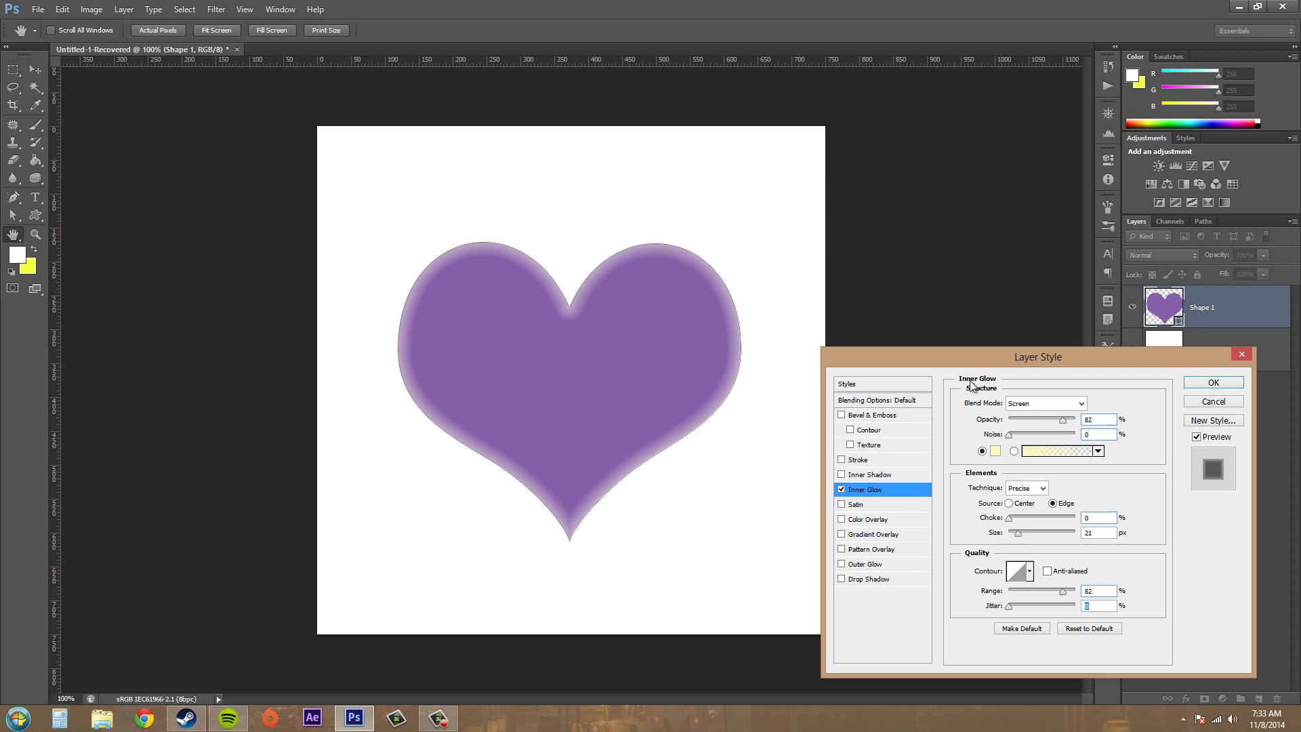
{"action": "left_click_drag", "start_coordinate": [999, 351], "coordinate": [913, 358]}
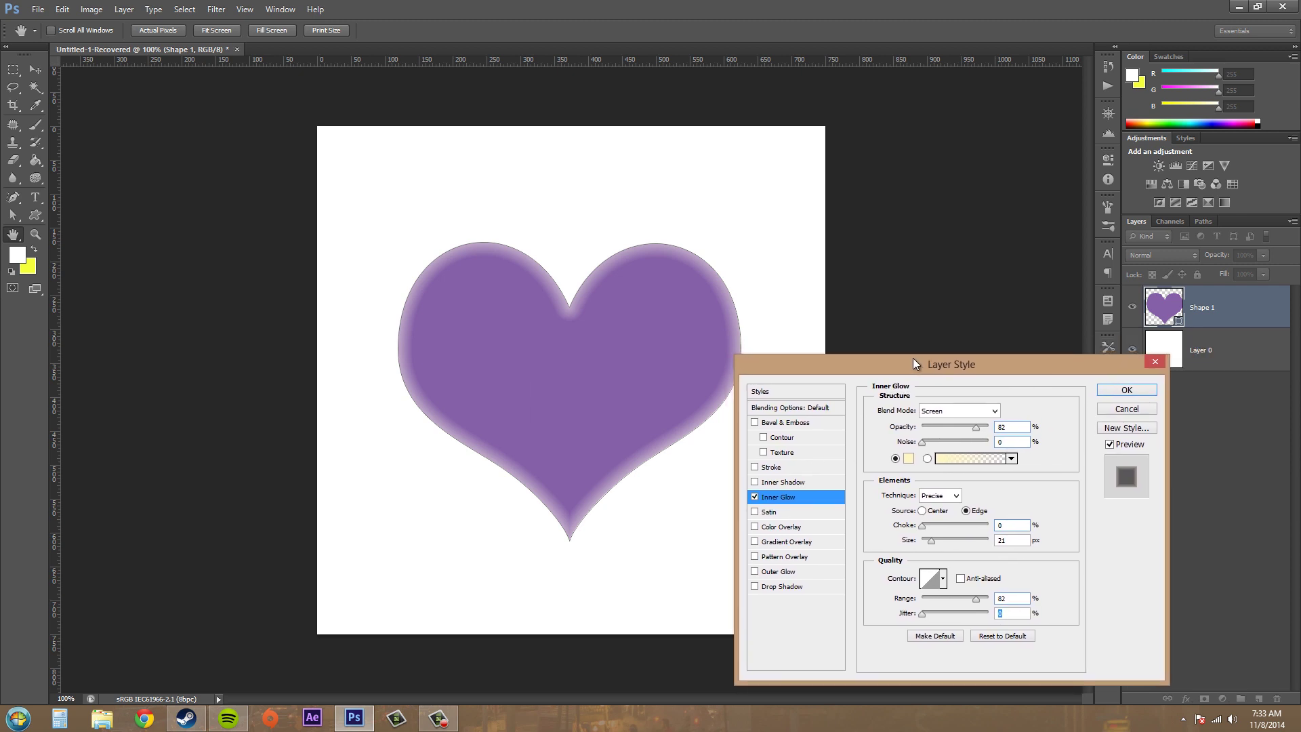